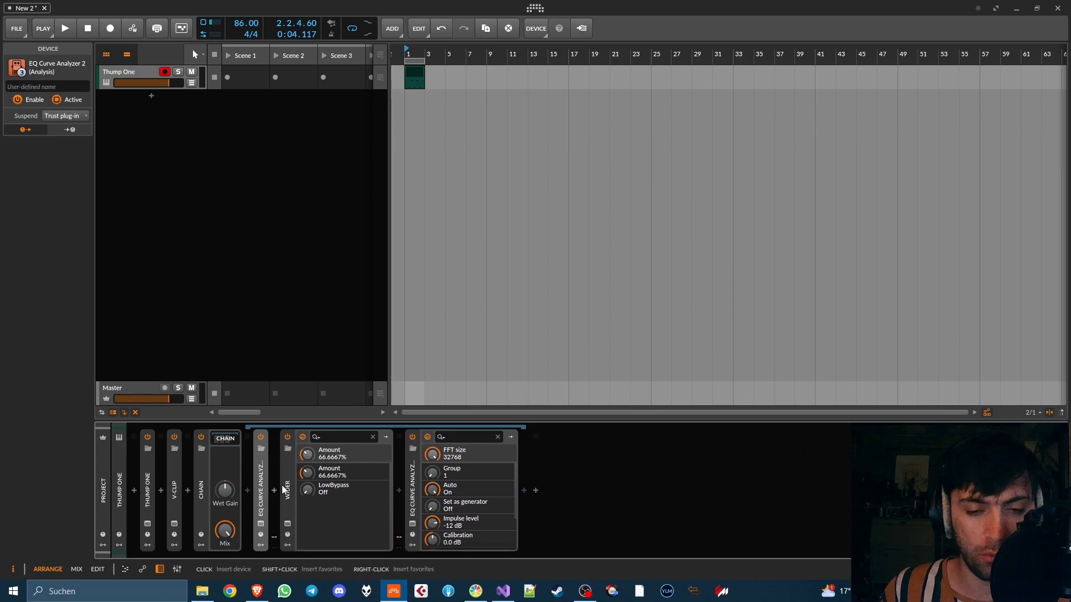
- Remove both EQ Curve Analyzer devices around the Wider in the Chain, keeping only the Wider
double_click(285, 490)
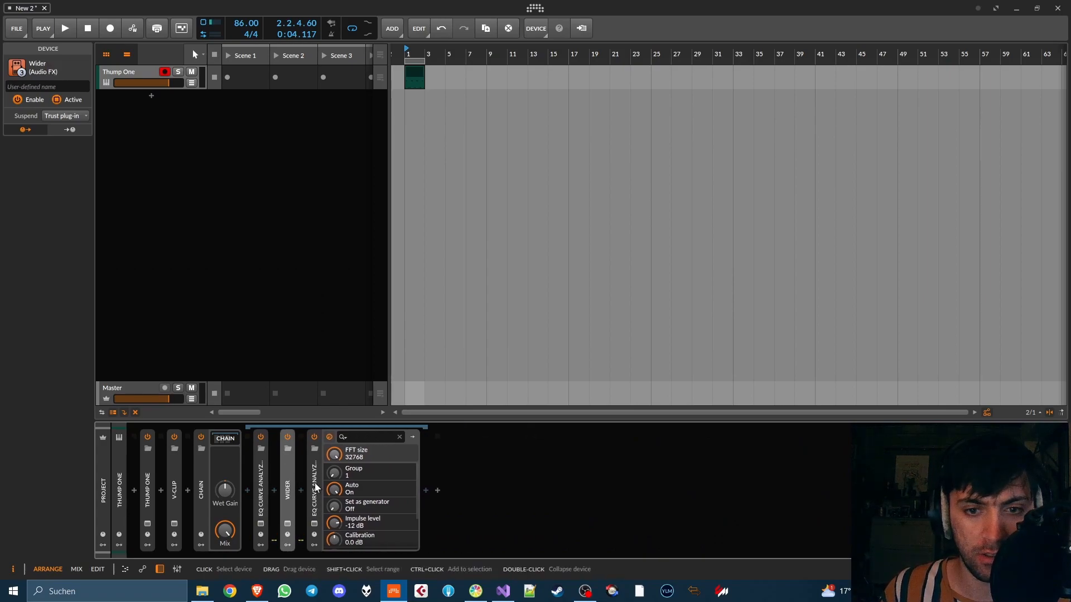
double_click(316, 488)
double_click(286, 503)
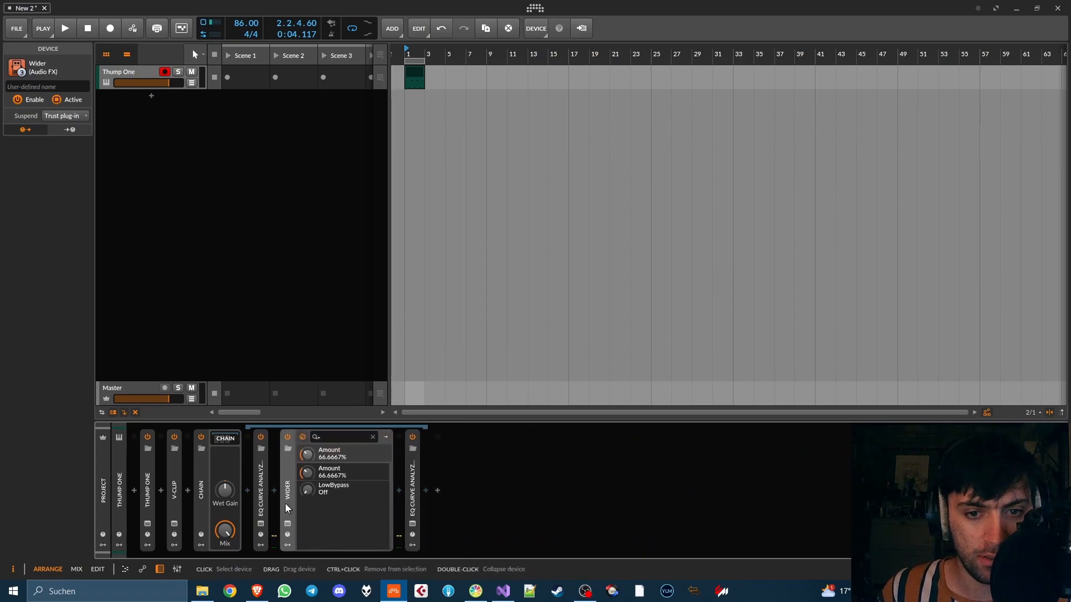
click(265, 504)
key(Delete)
click(391, 472)
key(Delete)
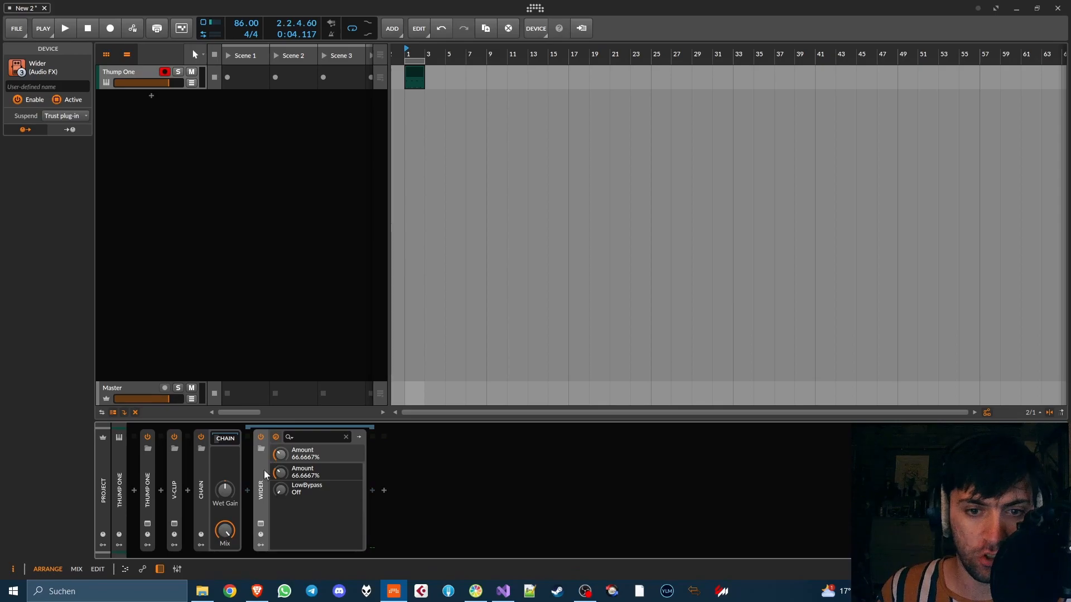
- Add a macro knob modulator to the Chain, set Wider's Amount to 0% and map the macro to it at full range
click(201, 545)
double_click(362, 92)
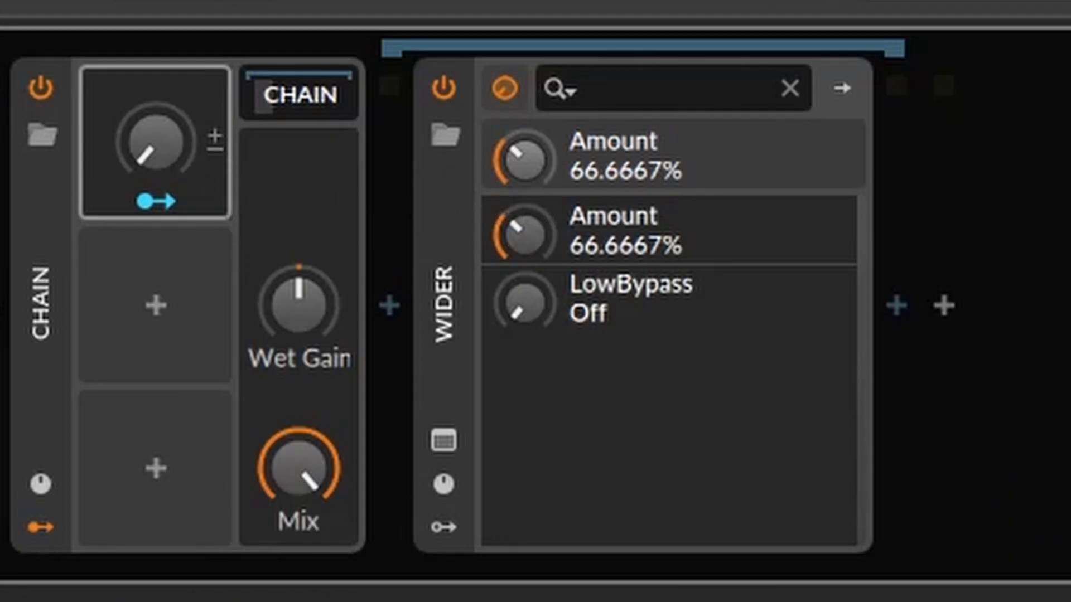
drag(527, 235, 527, 290)
click(162, 206)
drag(531, 238, 531, 145)
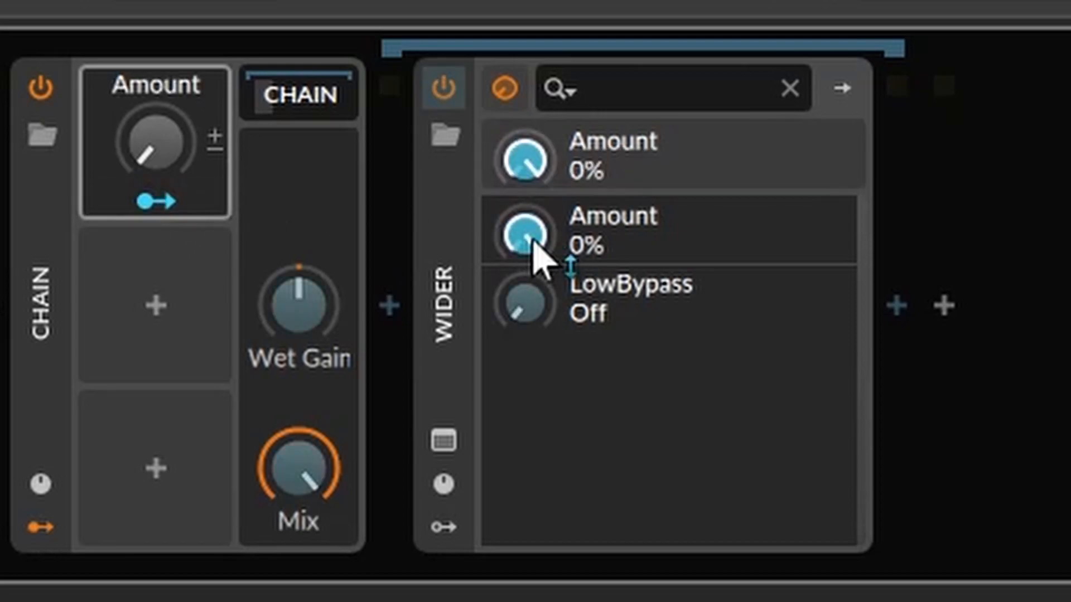
- Add a second macro knob to the Chain and map it at full range to Wider's LowBypass
click(153, 313)
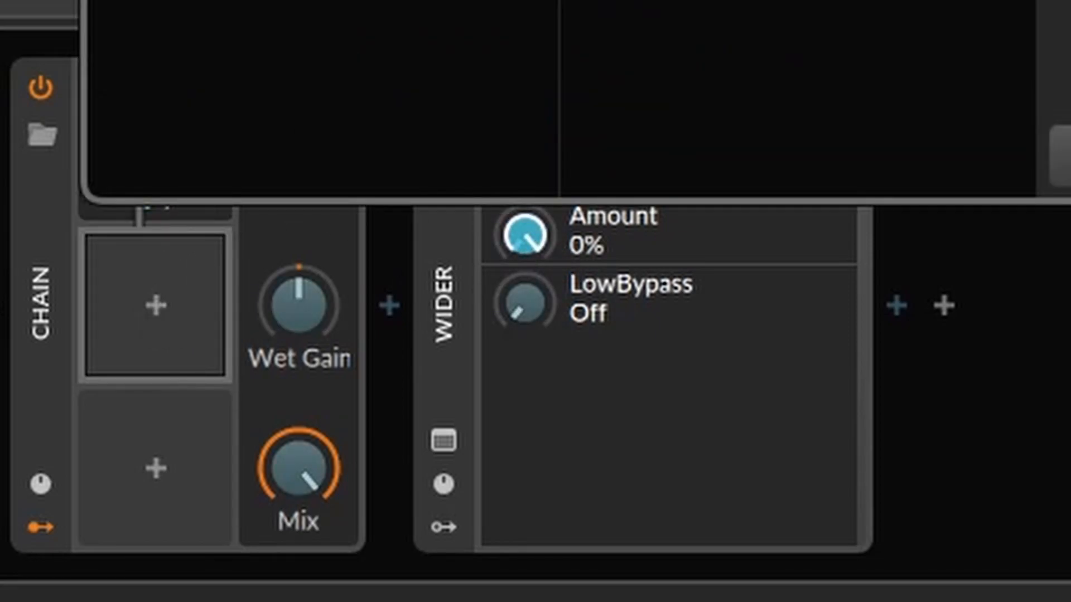
key(Return)
click(161, 362)
drag(525, 326, 524, 234)
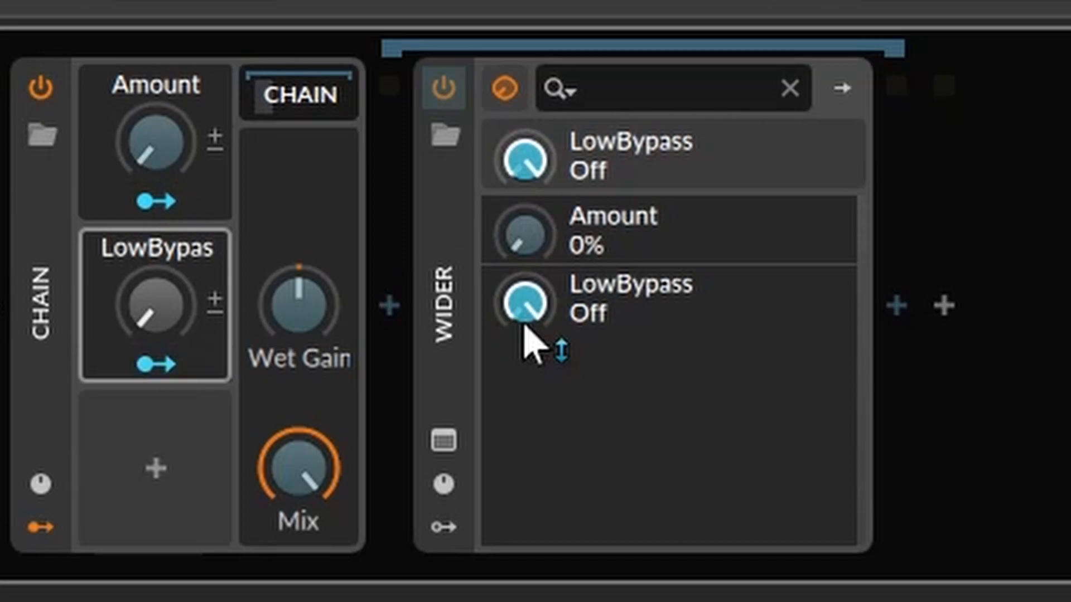
click(195, 365)
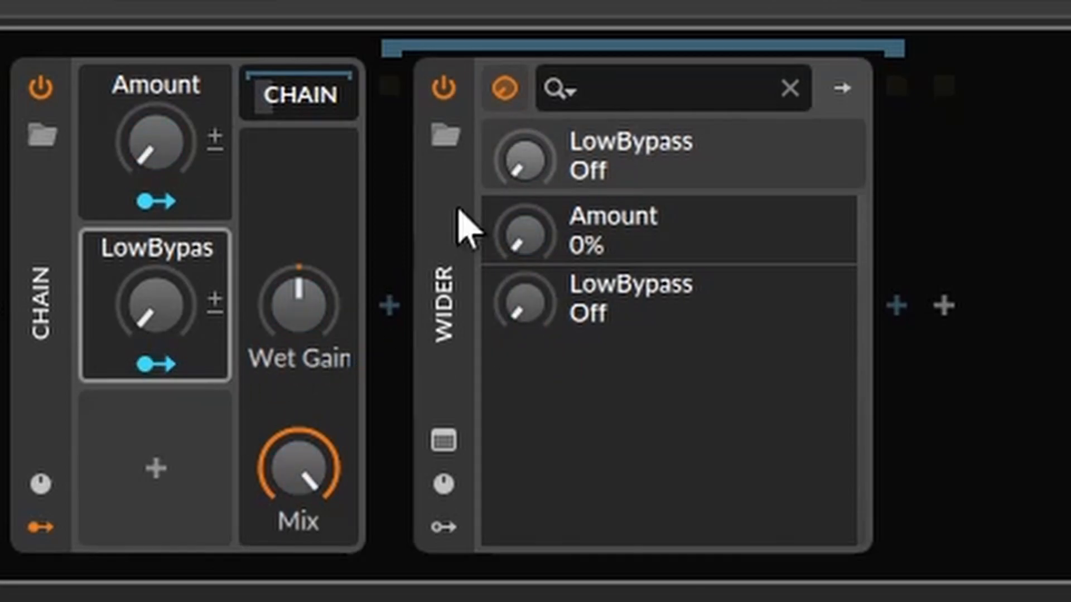
- Duplicate the mapped Wider twice so the Chain holds three in series
click(458, 210)
key(ctrl+d)
key(ctrl+d)
- Raise the Chain's Amount macro to about halfway and its LowBypass macro to about two thirds
drag(163, 141, 163, 139)
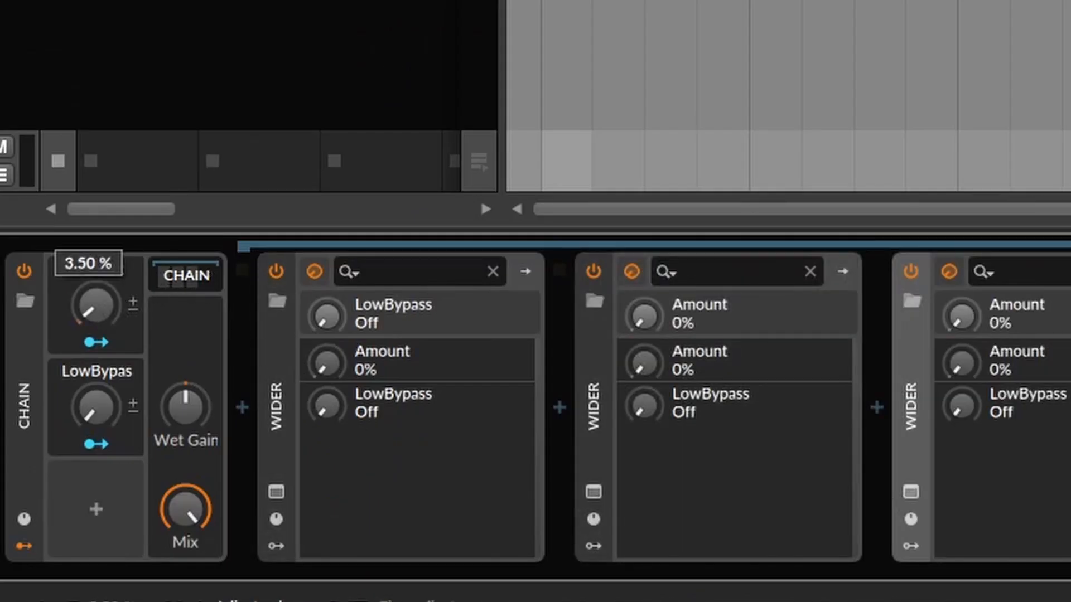
drag(95, 304, 95, 300)
drag(95, 399, 96, 359)
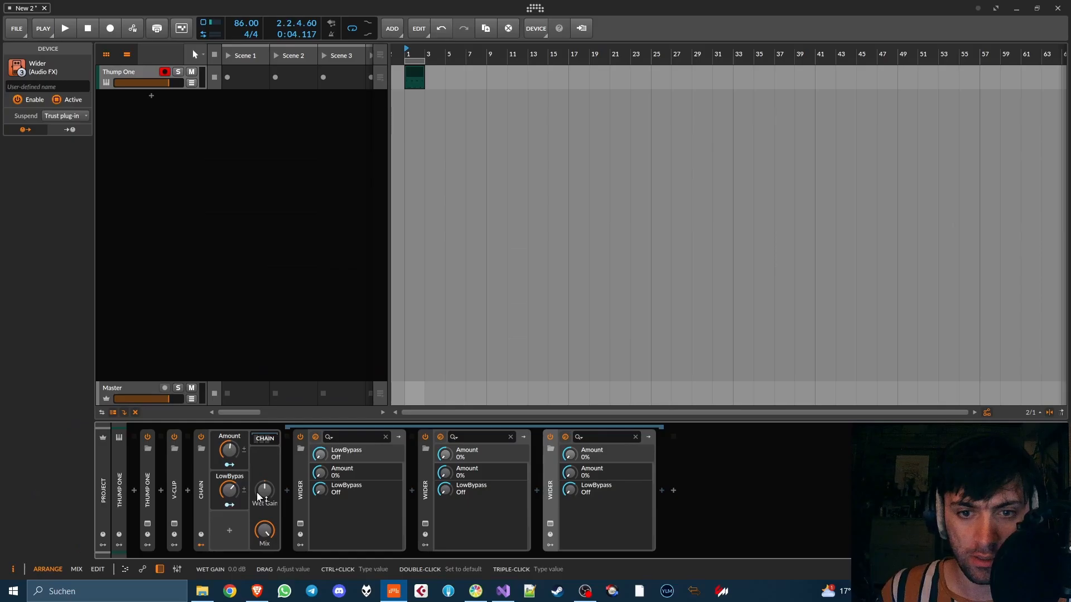
- Insert a Tool device after the last Wider and set its Gain to -36.0 dB
click(662, 491)
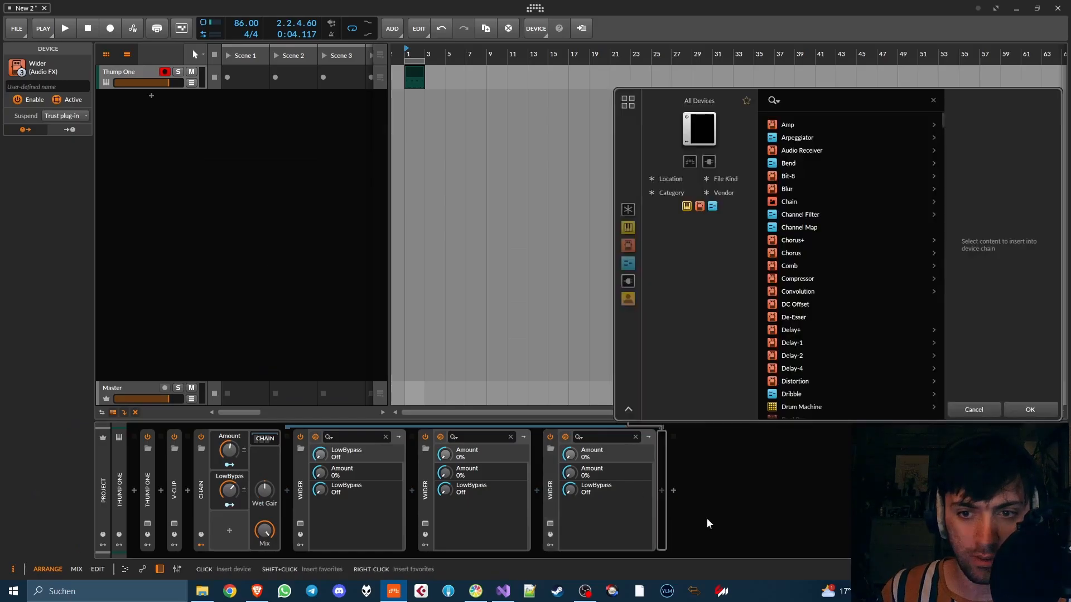
text(tool)
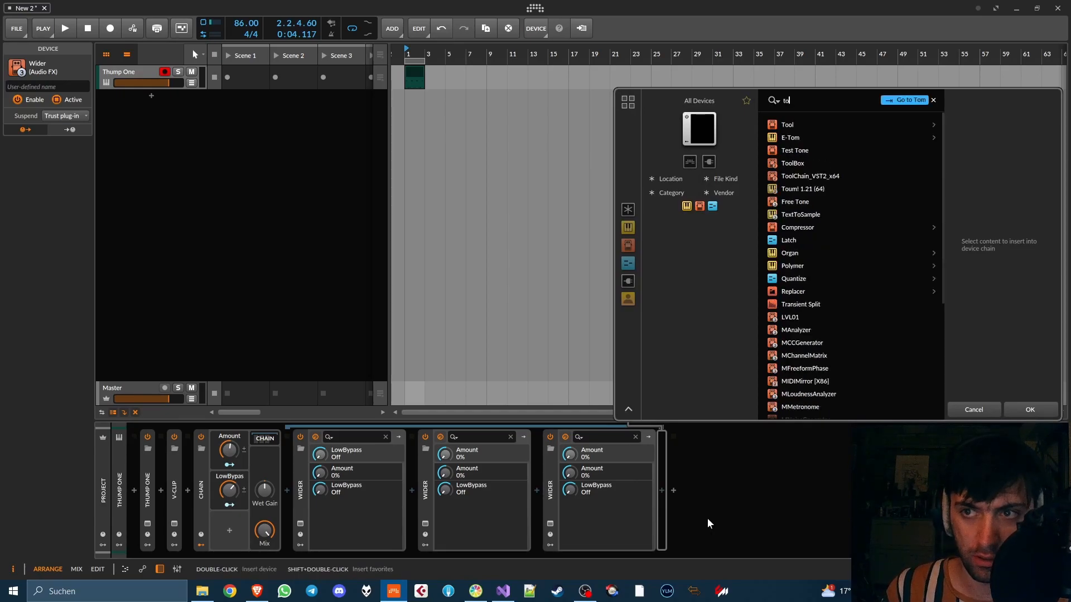
double_click(782, 128)
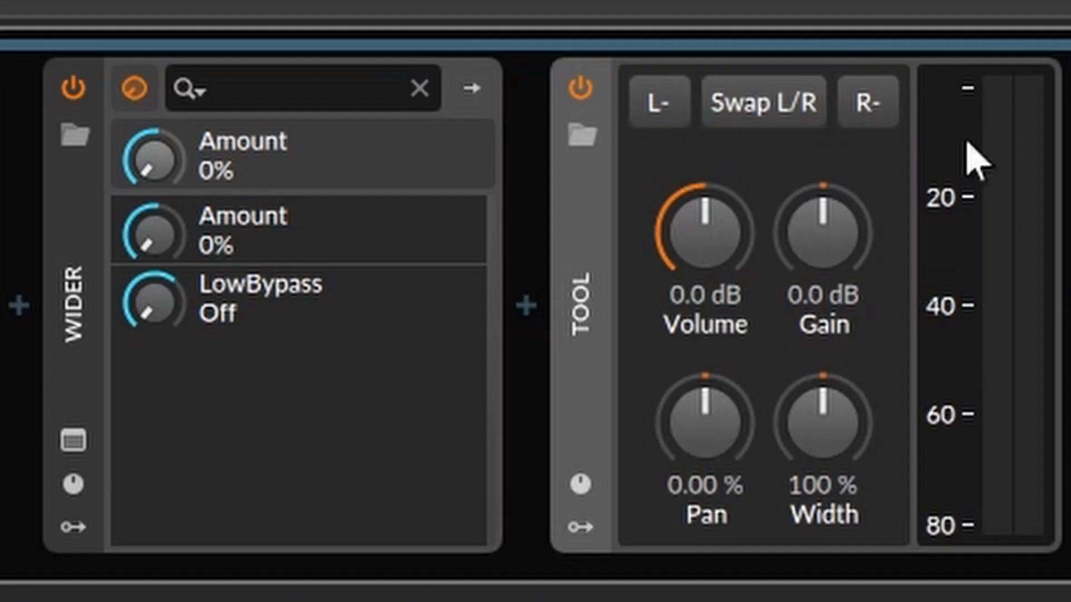
drag(744, 476, 744, 494)
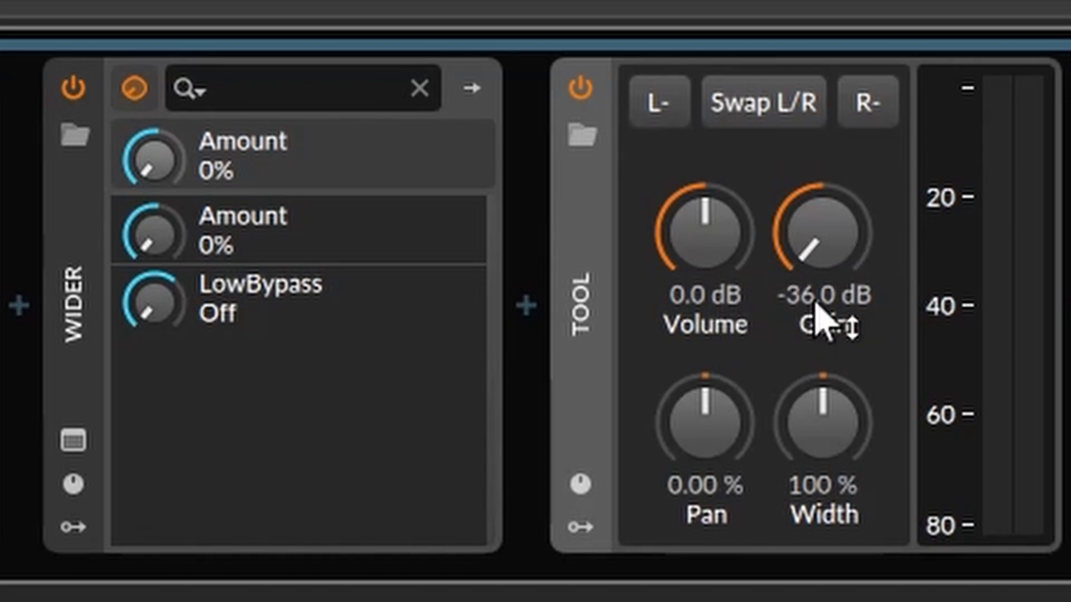
- Play the clip while raising the Amount macro to about three quarters and turning the LowBypass macro fully down
key(space)
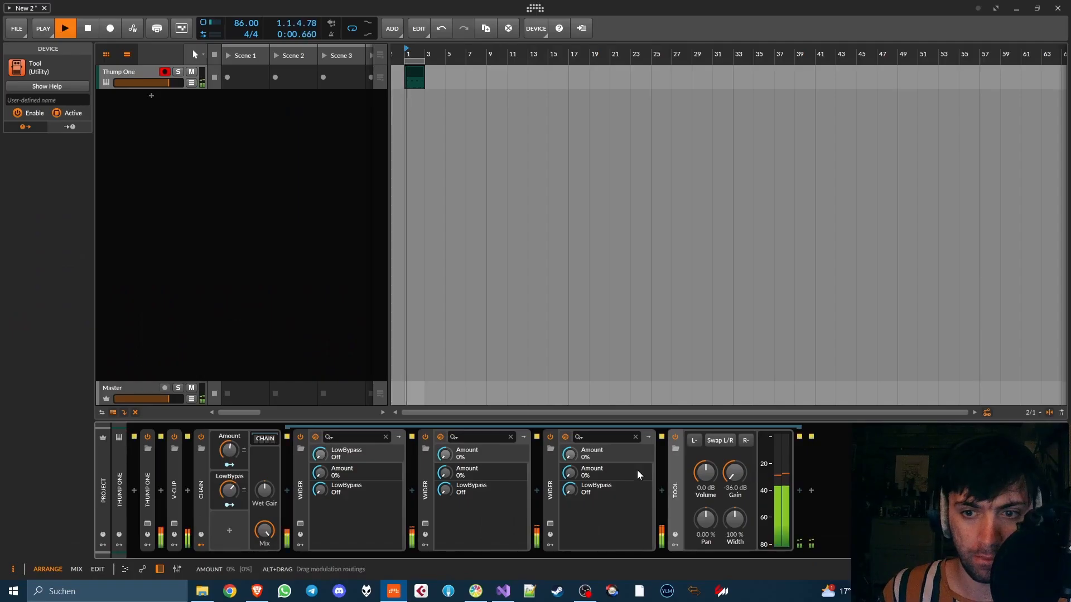
drag(229, 447, 230, 451)
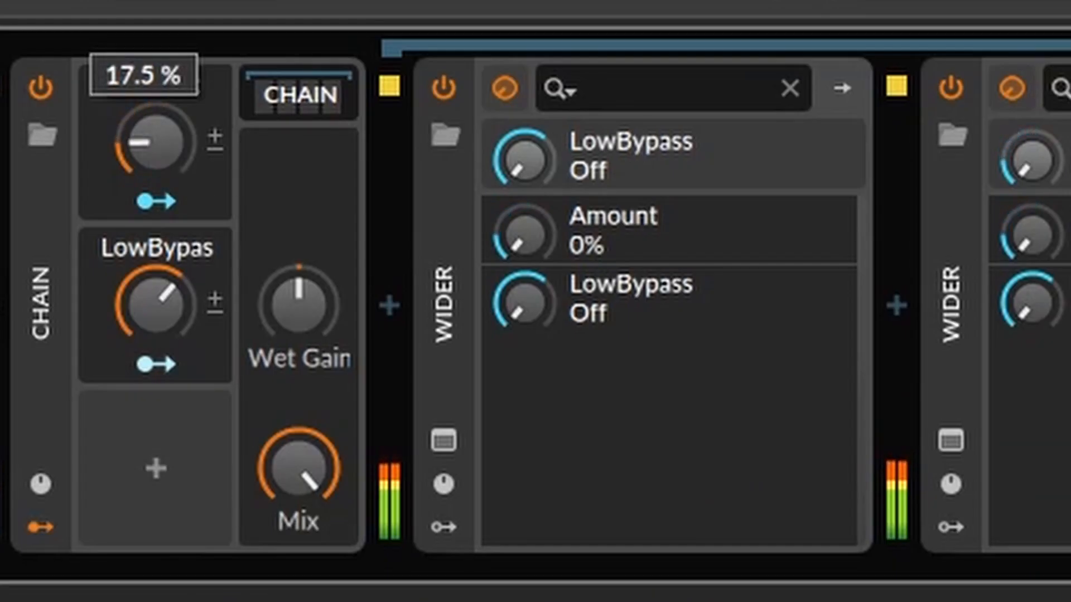
mouse_move(156, 142)
mouse_down()
mouse_move(156, 99)
mouse_move(156, 128)
mouse_up()
drag(156, 305, 156, 341)
mouse_move(156, 143)
mouse_down()
mouse_move(156, 113)
mouse_move(156, 167)
mouse_move(156, 128)
mouse_up()
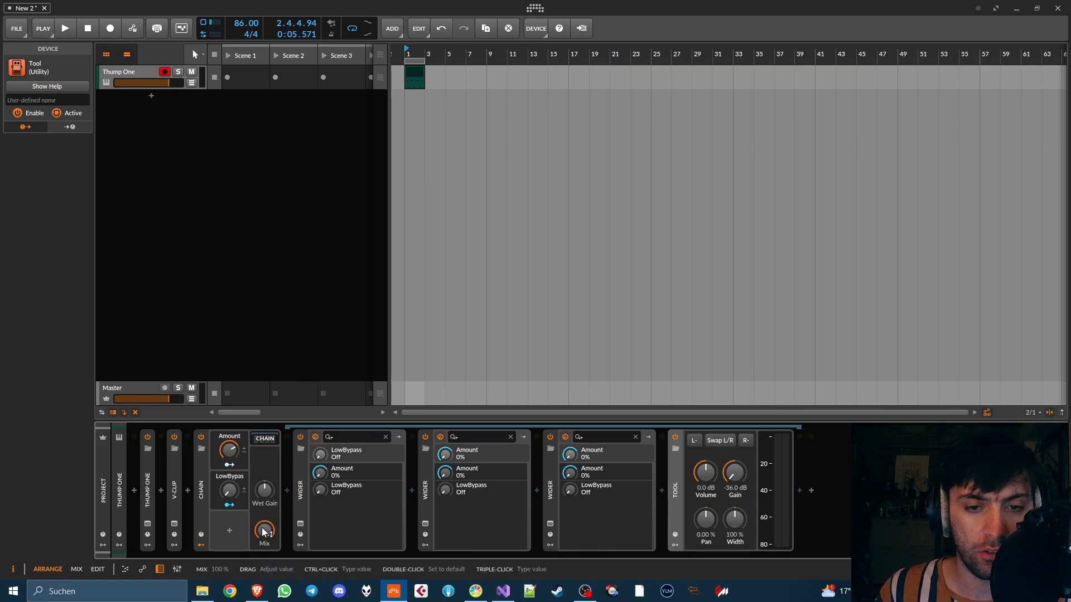
- Try the Chain's Mix at around 51% during playback
drag(264, 530, 265, 535)
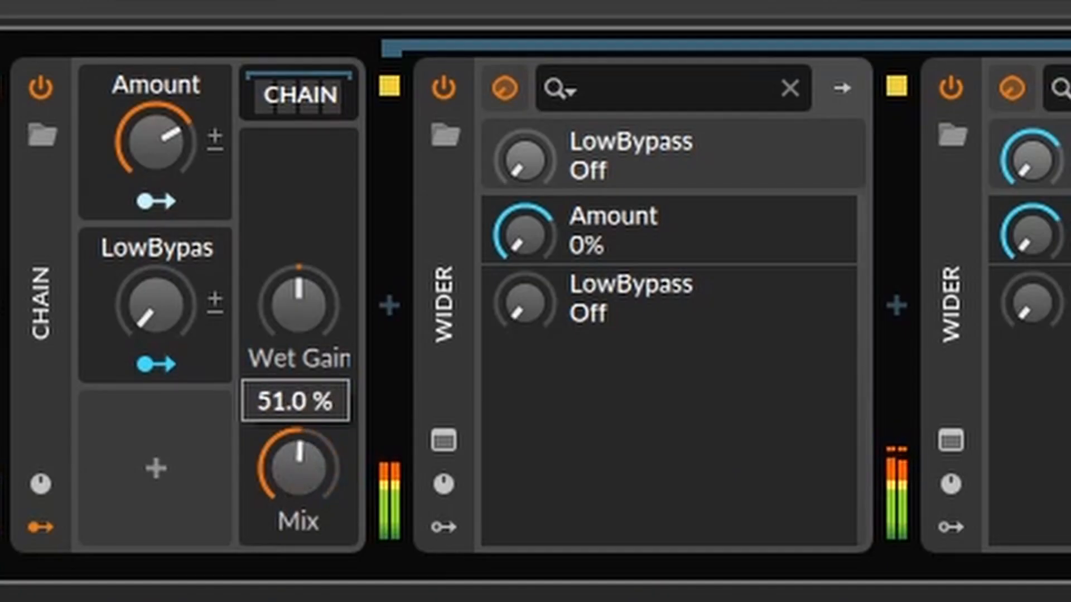
mouse_move(298, 465)
mouse_down()
mouse_move(299, 455)
mouse_move(290, 459)
mouse_up()
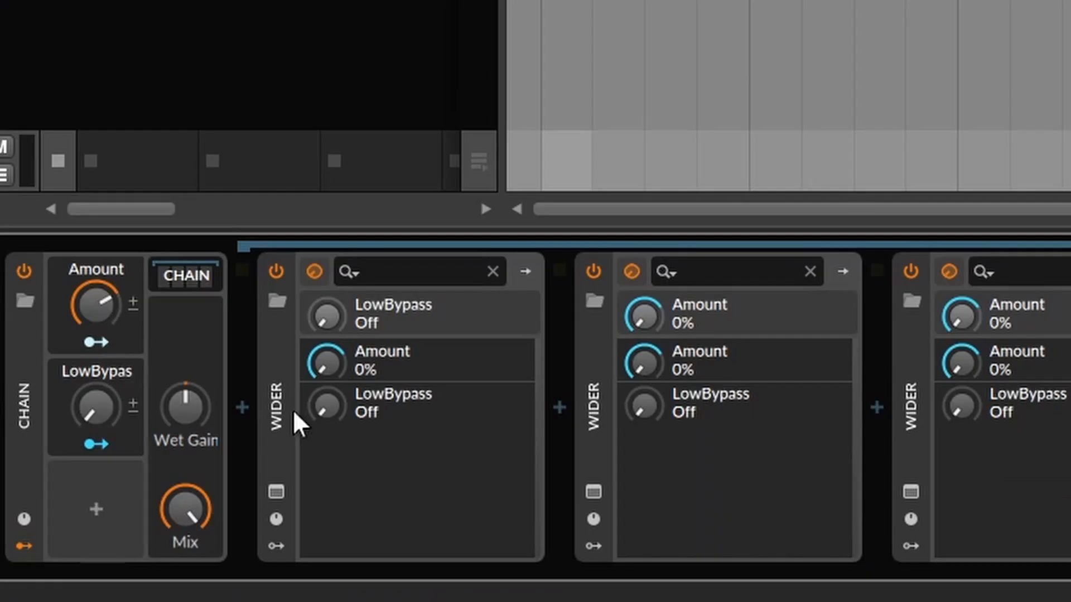
- Collapse the three Widers and duplicate them together twice, making nine in series
click(302, 493)
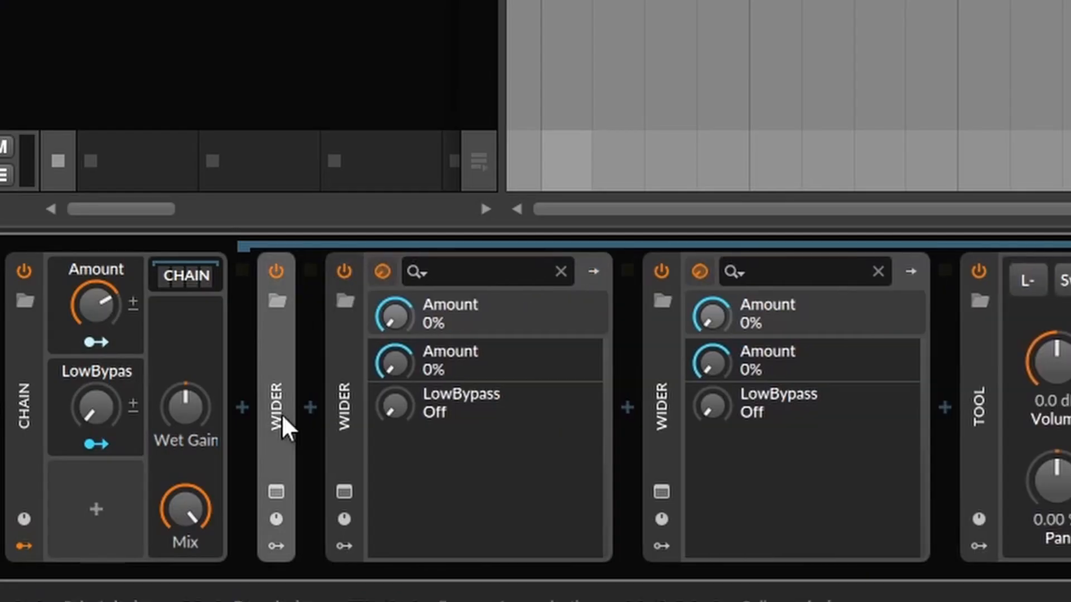
click(338, 410)
click(410, 397)
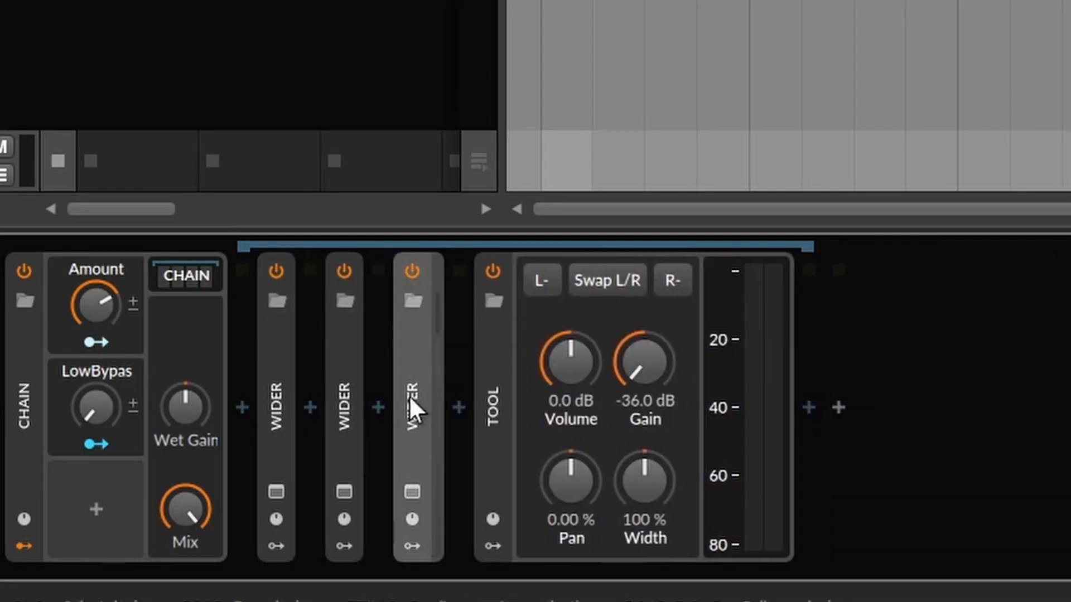
shift+click(271, 403)
key(ctrl+d)
key(ctrl+d)
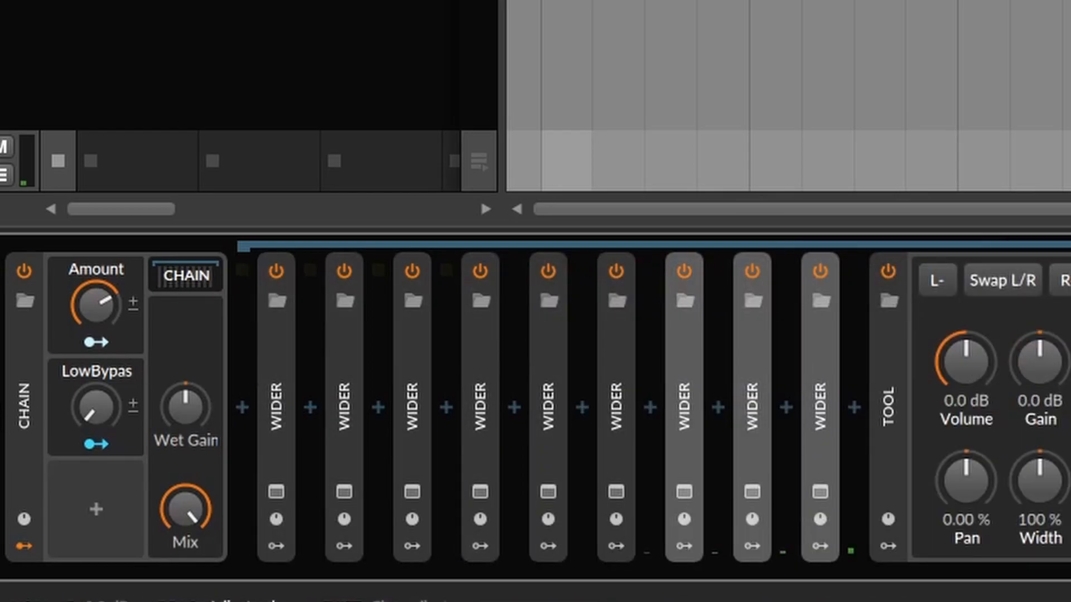
- Set the Tool device's Volume to -120 dB
double_click(974, 357)
double_click(984, 365)
text(-120 dB)
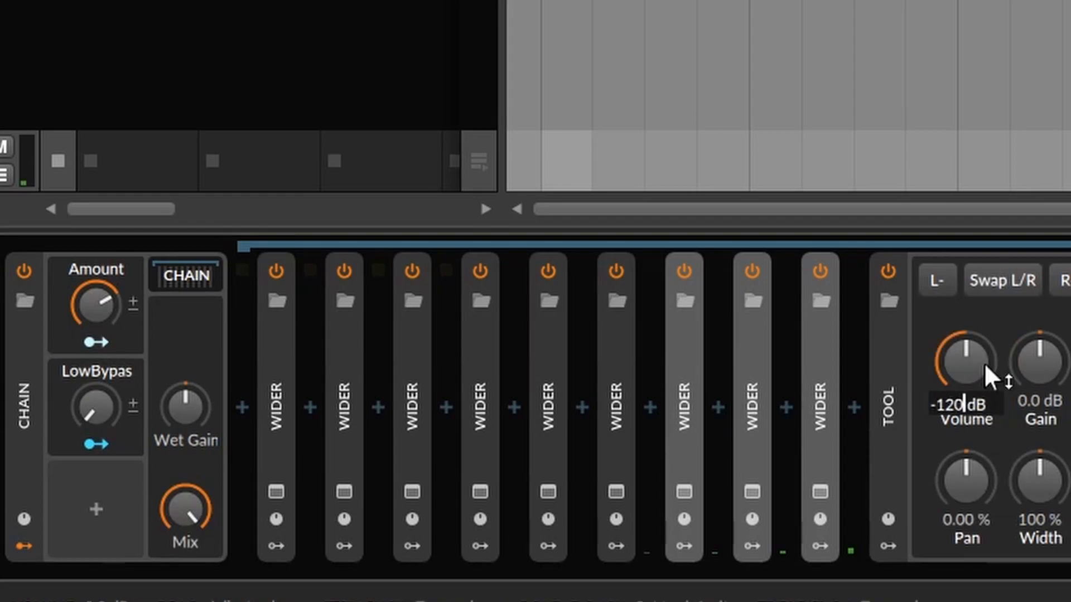
key(Return)
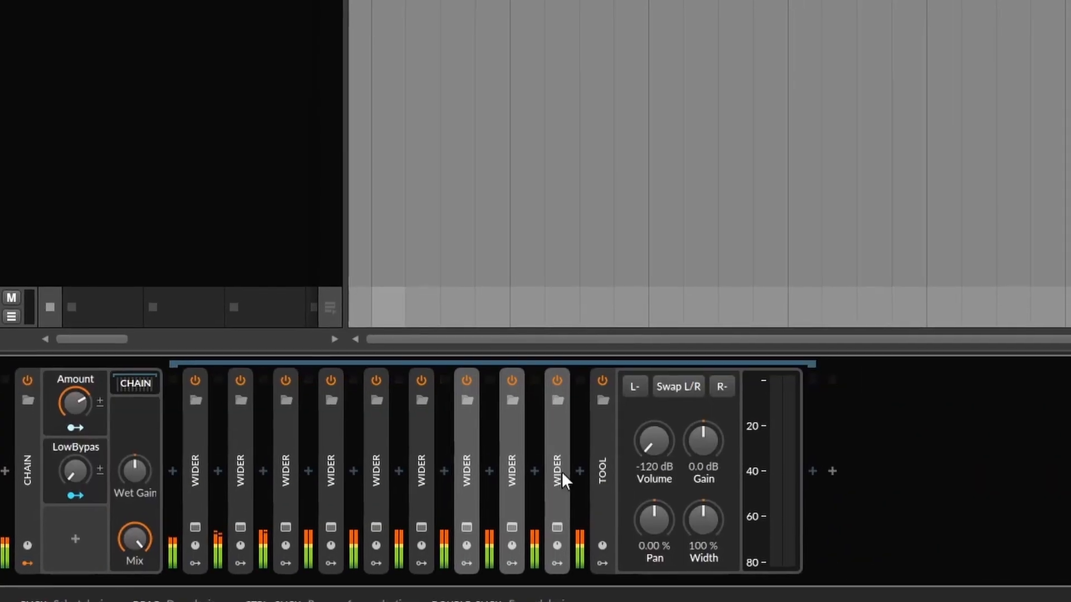
- Select all nine Widers and duplicate them together, making eighteen in series
shift+click(184, 484)
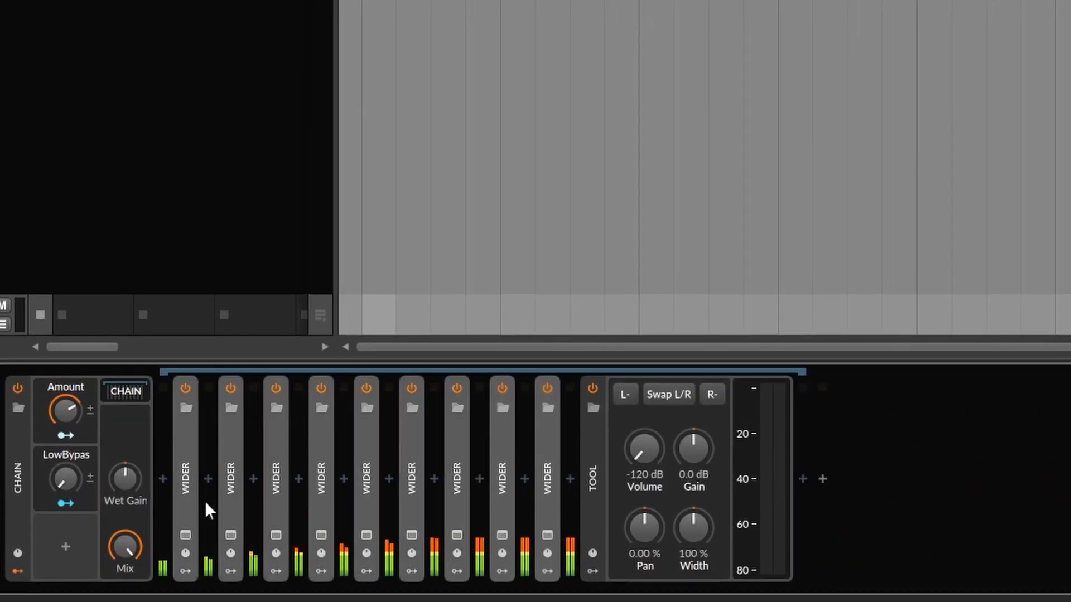
key(ctrl+d)
- Play the clip through the eighteen Widers while sweeping the Amount and LowBypass macros
key(space)
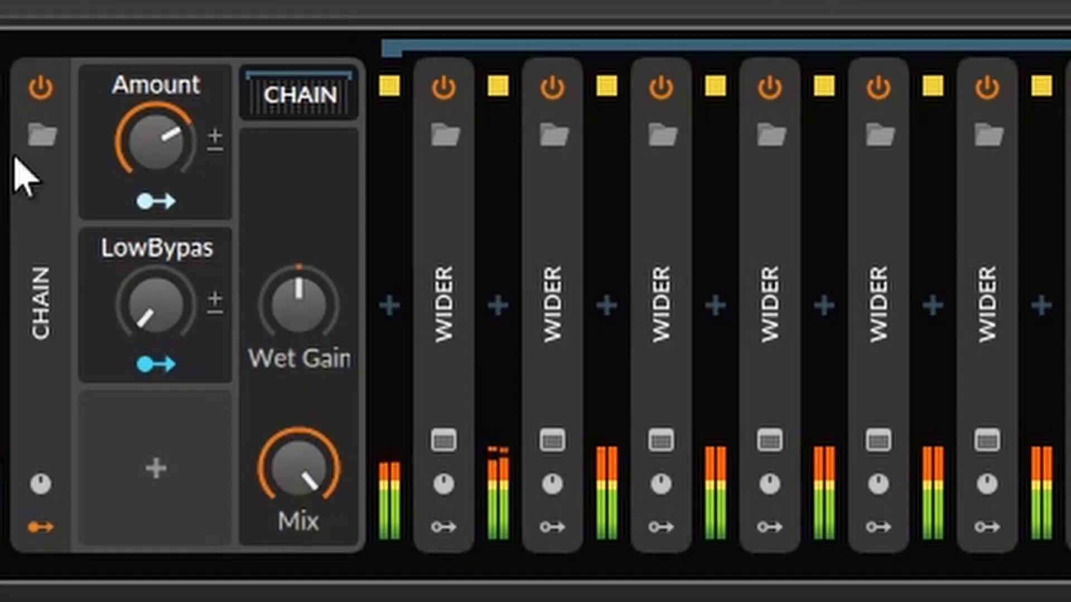
drag(64, 410, 63, 410)
mouse_move(155, 139)
mouse_down()
mouse_move(155, 101)
mouse_move(156, 121)
mouse_up()
mouse_move(186, 307)
mouse_down()
mouse_move(187, 274)
mouse_move(187, 317)
mouse_up()
mouse_move(156, 139)
mouse_down()
mouse_move(156, 173)
mouse_move(156, 137)
mouse_up()
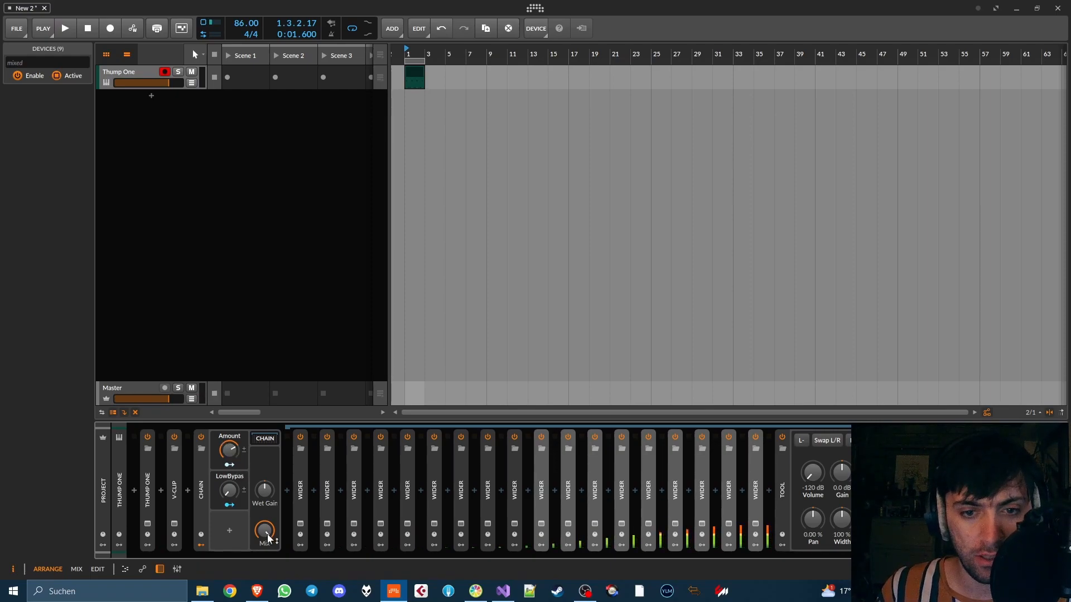
- Audition the Chain at different Mix levels, including about 47%, with the Wet Gain boosted
drag(268, 531, 268, 538)
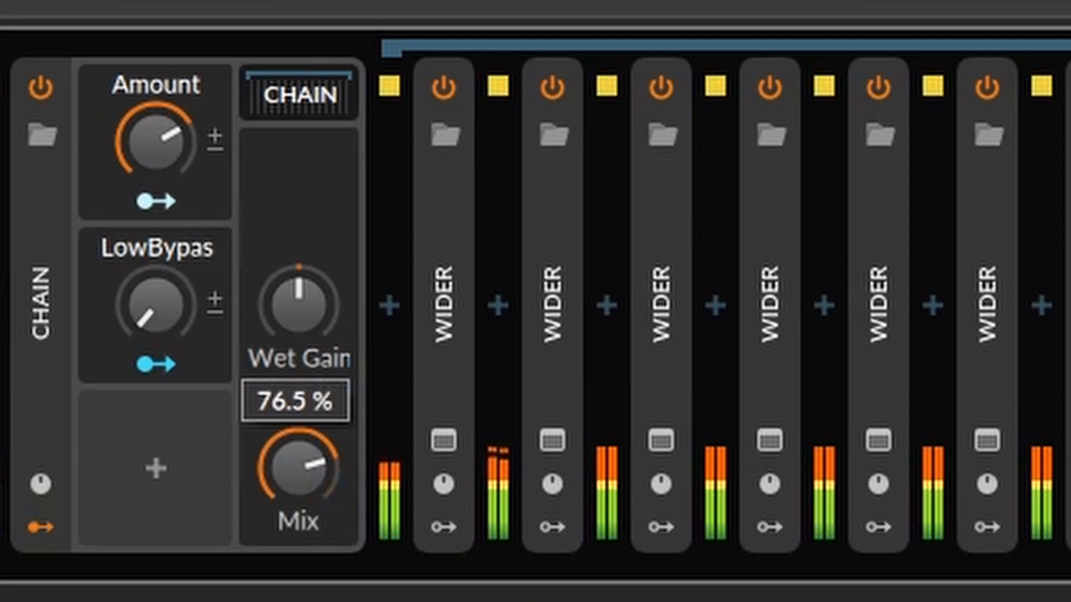
drag(298, 466, 298, 481)
drag(299, 304, 298, 234)
drag(306, 443, 307, 438)
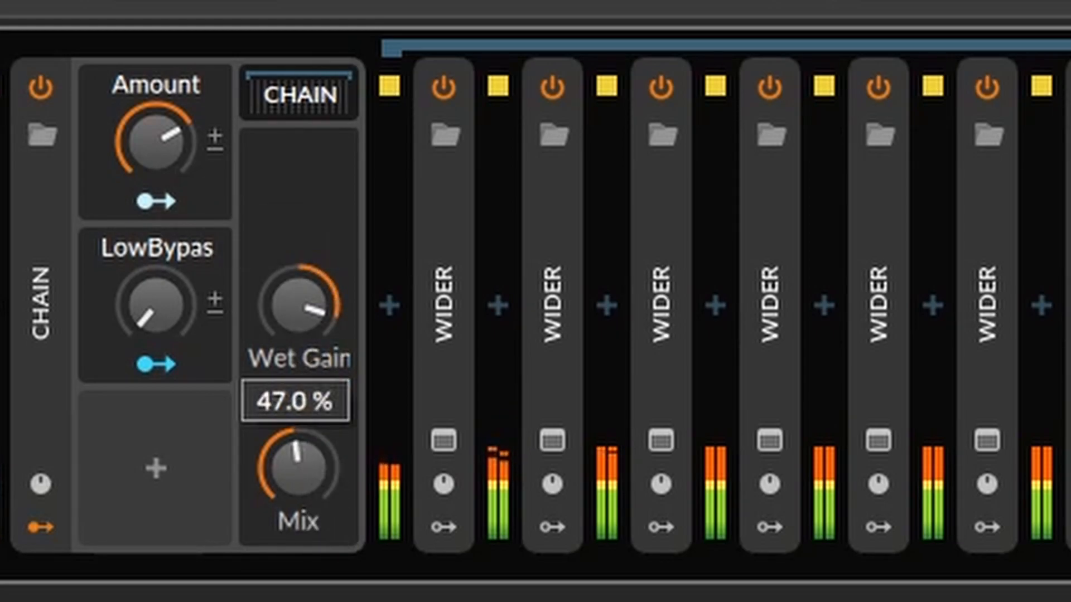
drag(306, 485, 306, 410)
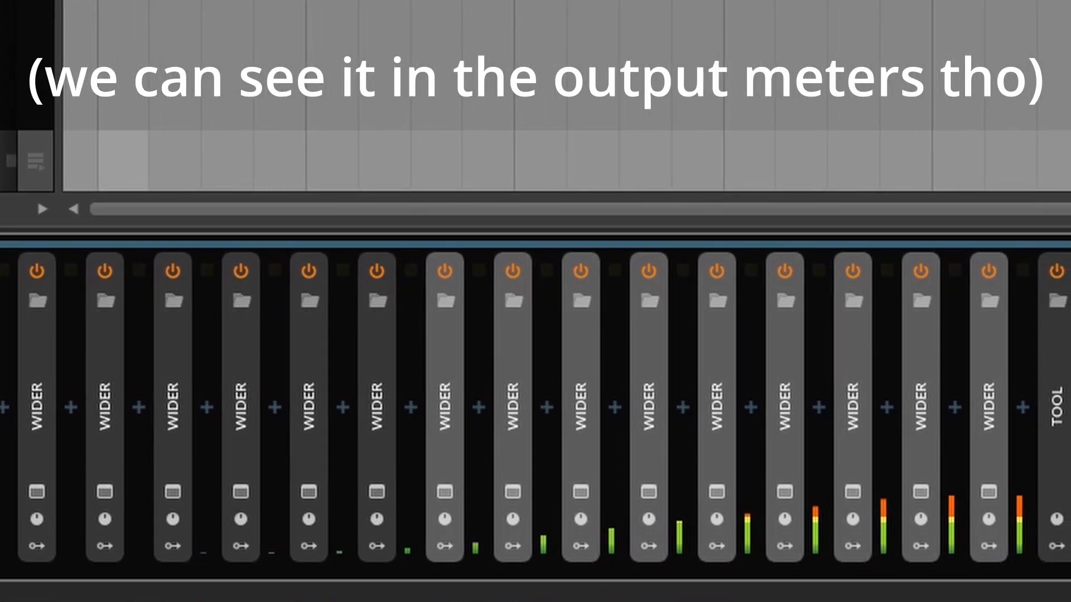
- Collapse the Tool and insert a nested Chain device before the first Wider
click(1057, 405)
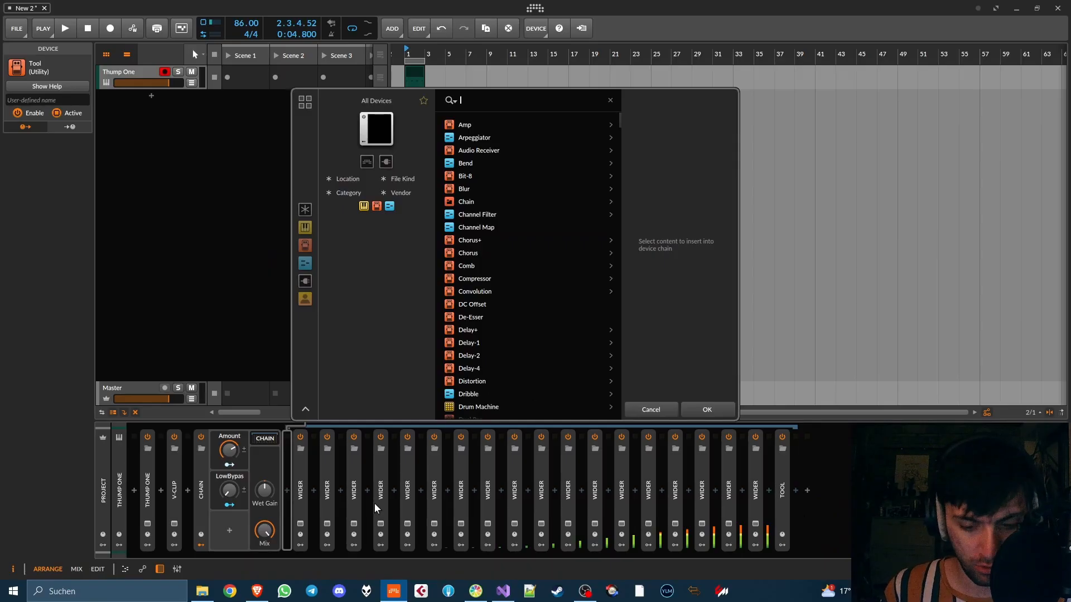
text(chain)
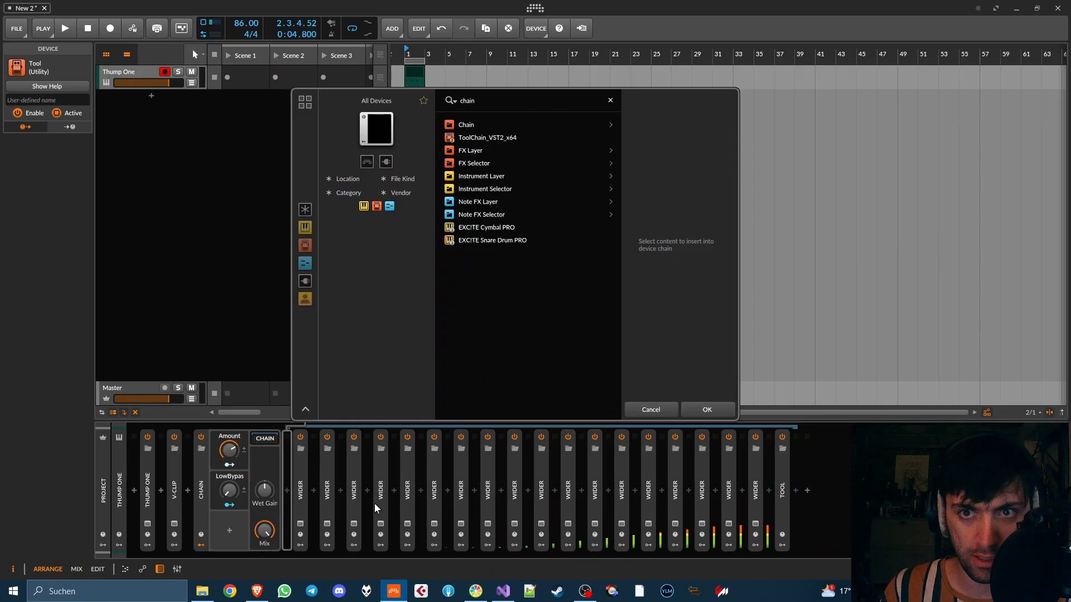
double_click(467, 125)
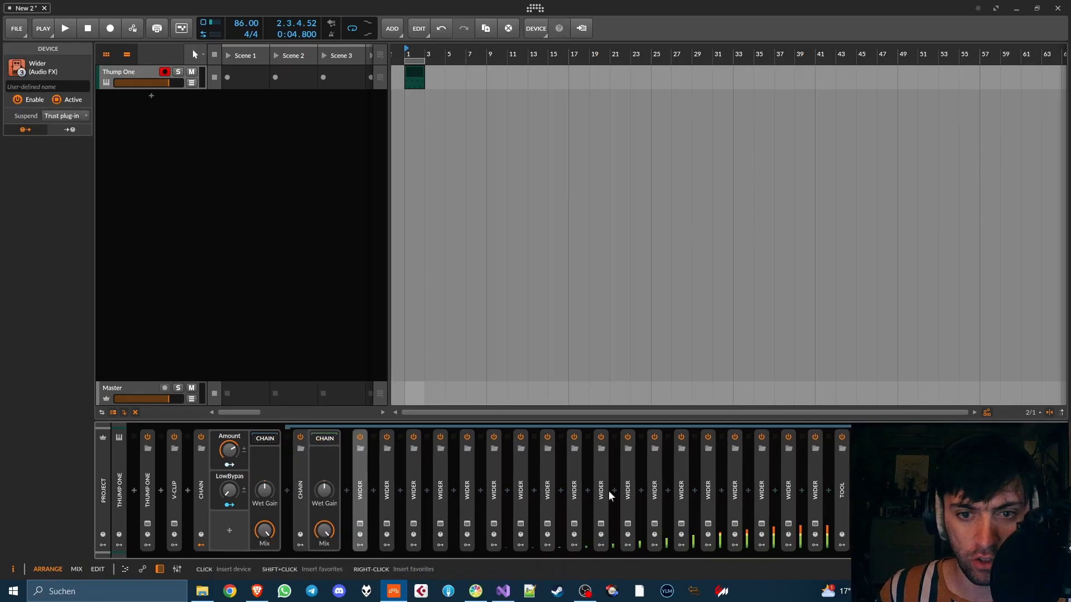
- Move all the Widers and the Tool into the nested Chain, and duplicate that Chain
shift+click(842, 487)
mouse_move(372, 489)
mouse_down()
mouse_move(306, 424)
mouse_move(302, 484)
mouse_up()
key(ctrl+d)
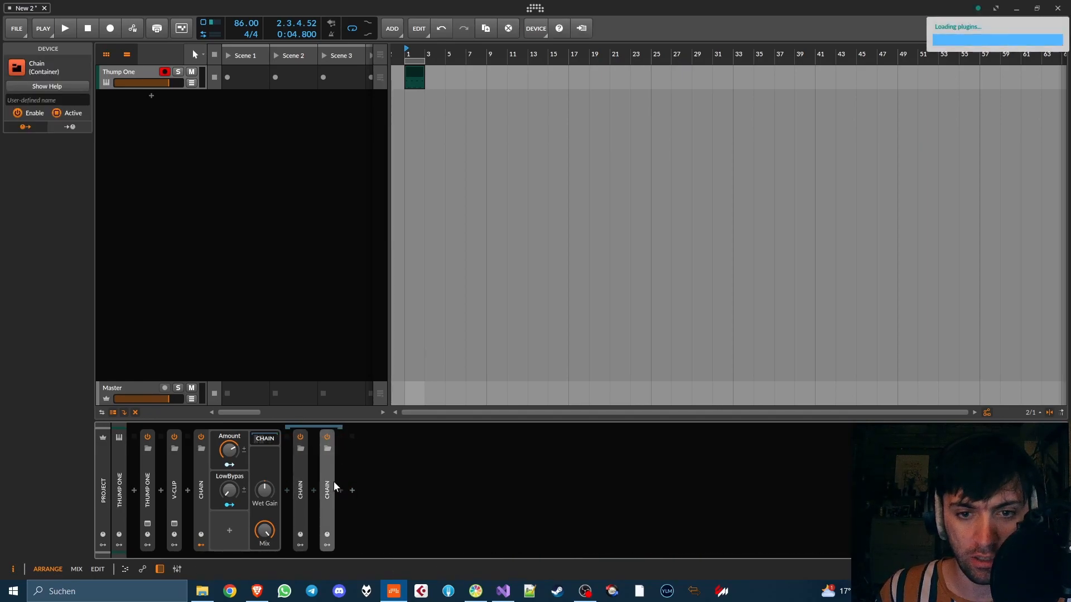
- Play the clip through both nested Chains while sweeping the Amount macro
key(space)
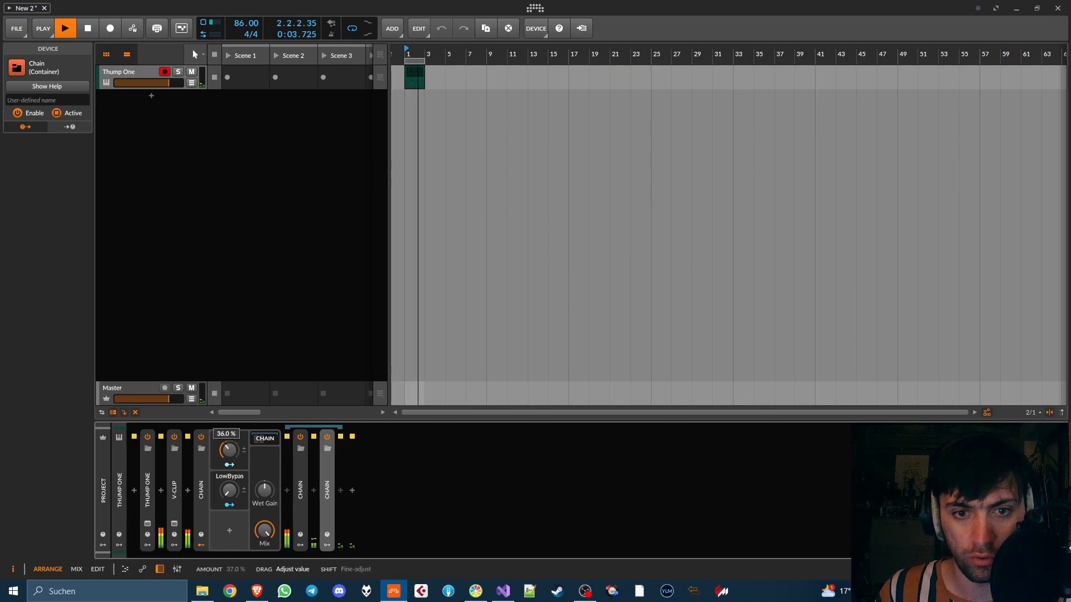
key(space)
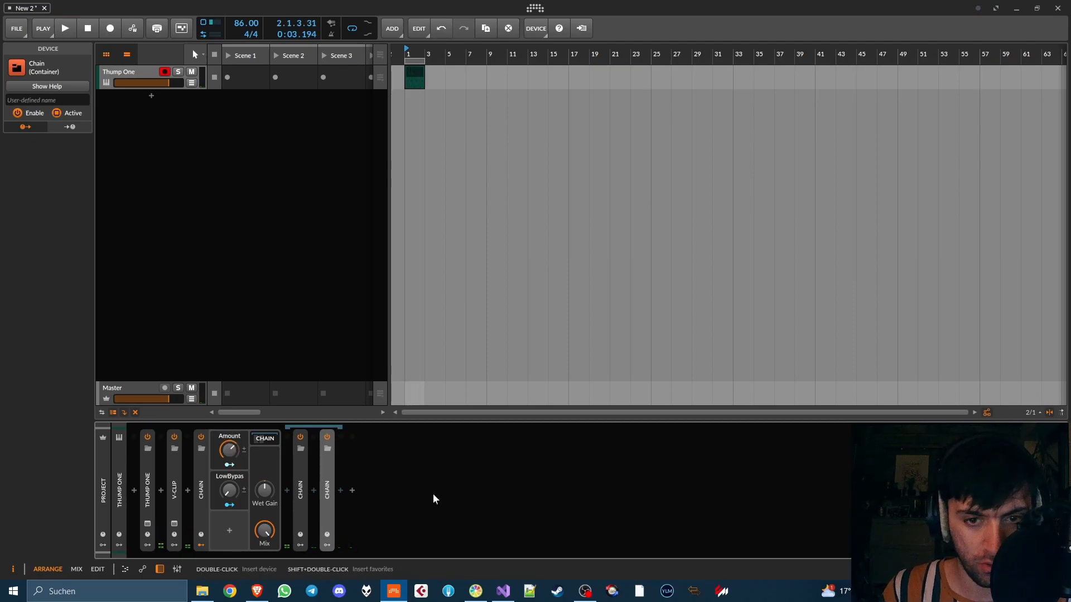
- Expand the first nested Chain and its Tool, and add a Macro modulator named Vol that controls the Tool's gain
double_click(301, 496)
click(845, 510)
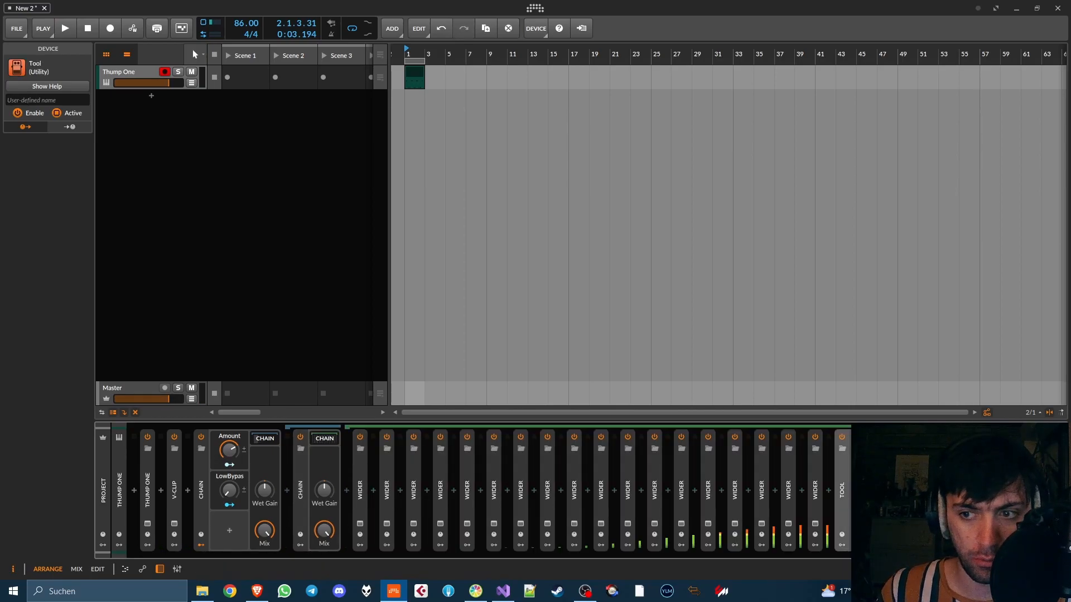
click(229, 530)
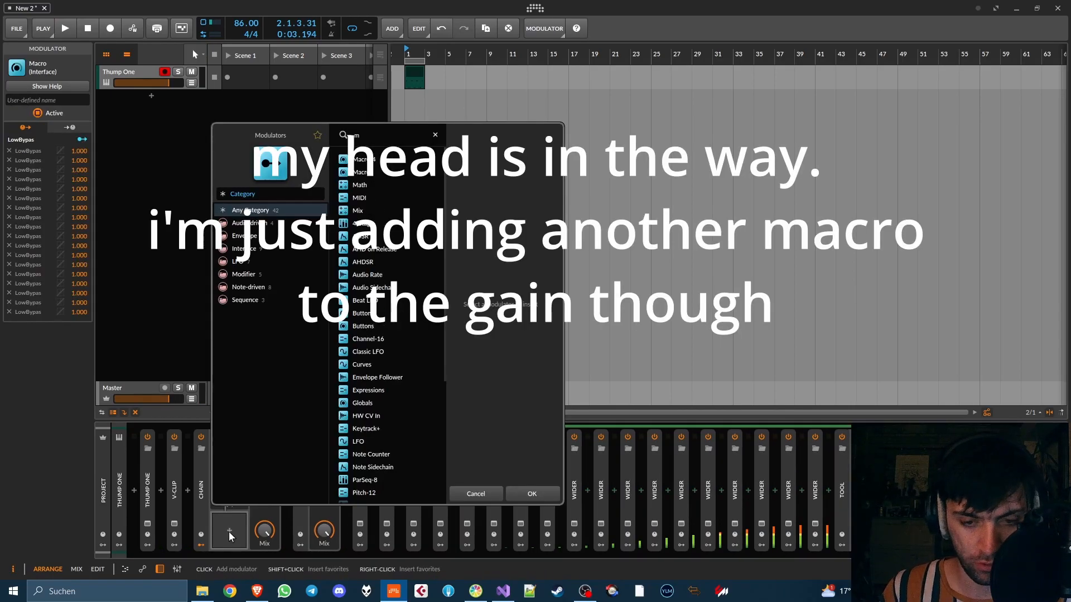
text(macro)
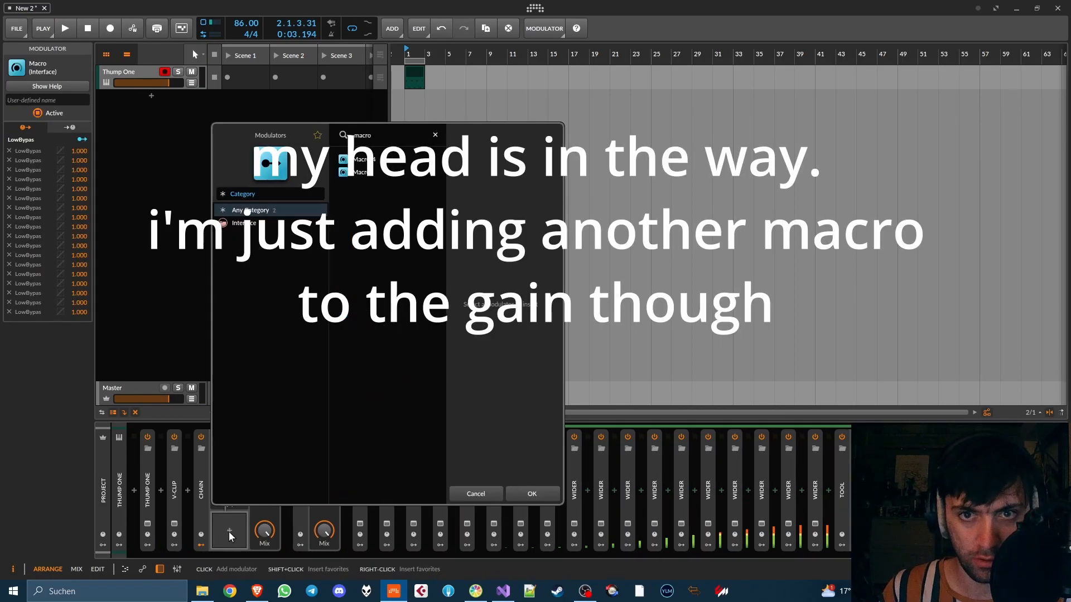
key(Return)
click(229, 545)
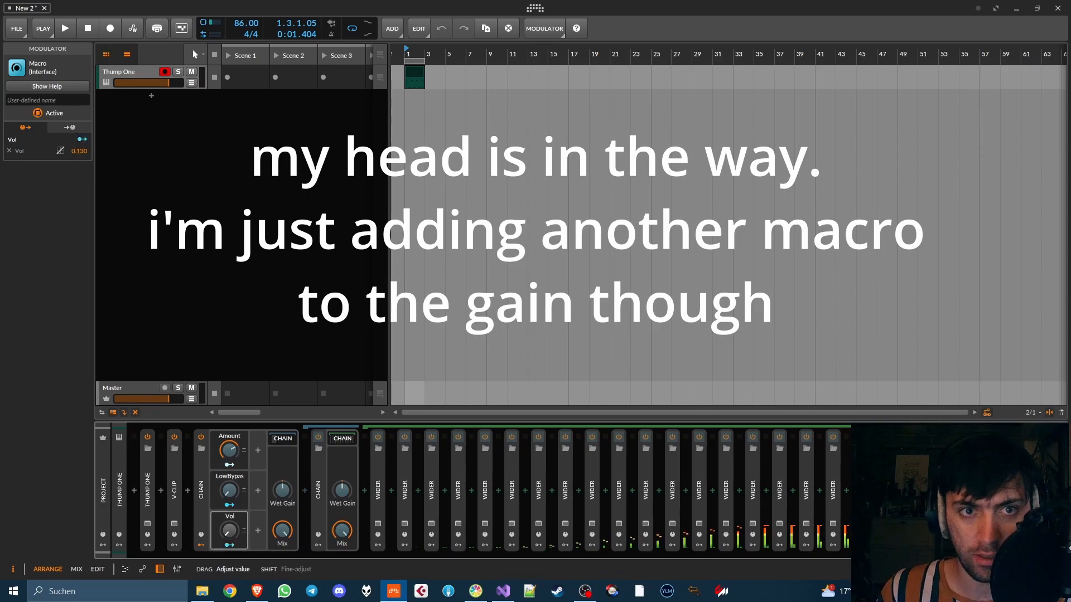
- Set the Vol macro's modulation amount to 0.012 while auditioning it during playback
key(space)
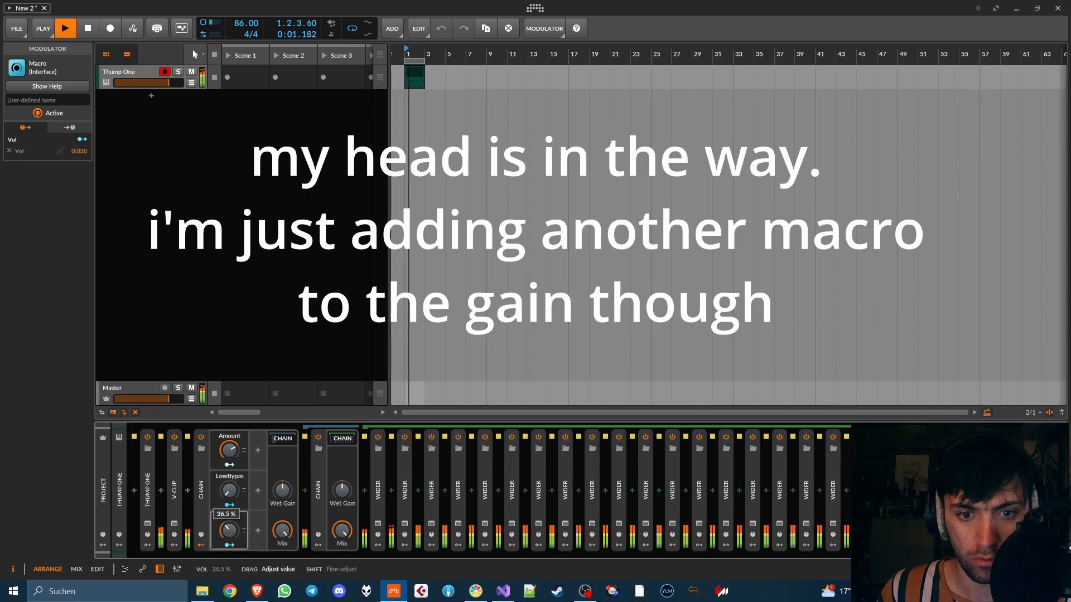
key(space)
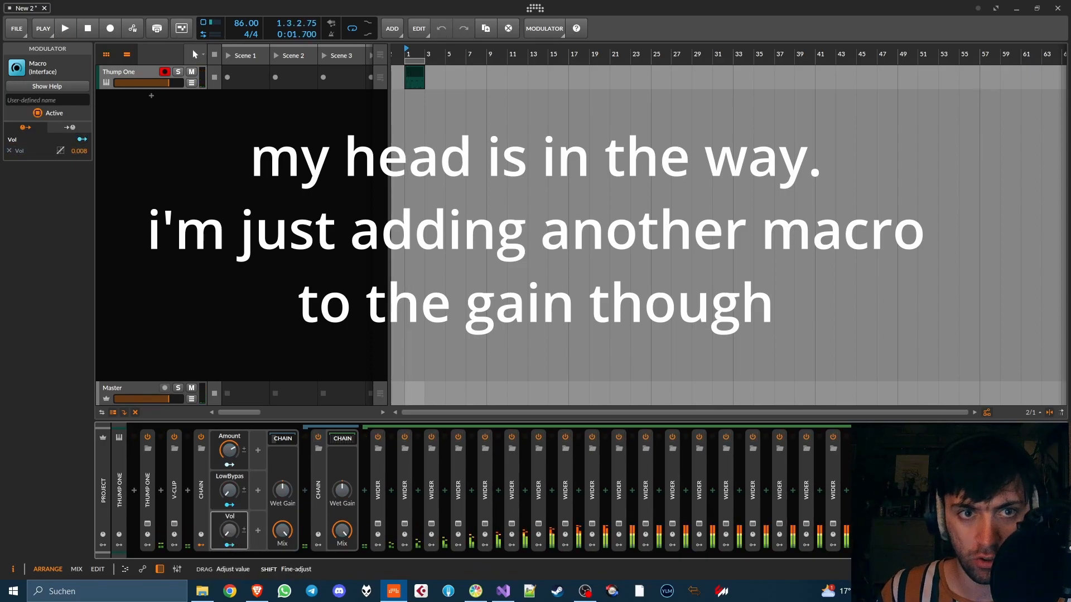
key(space)
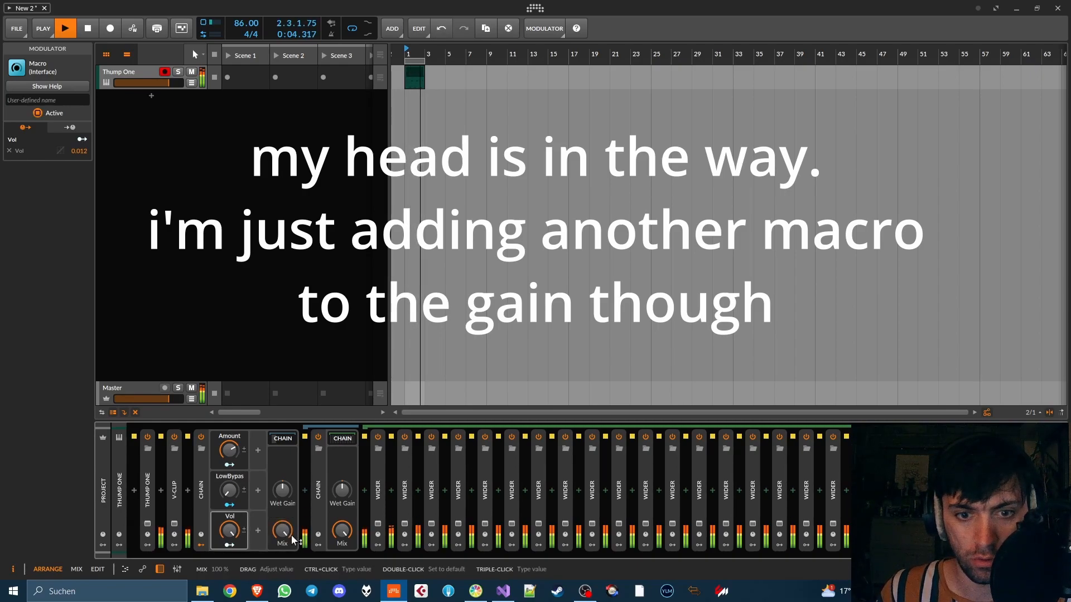
key(space)
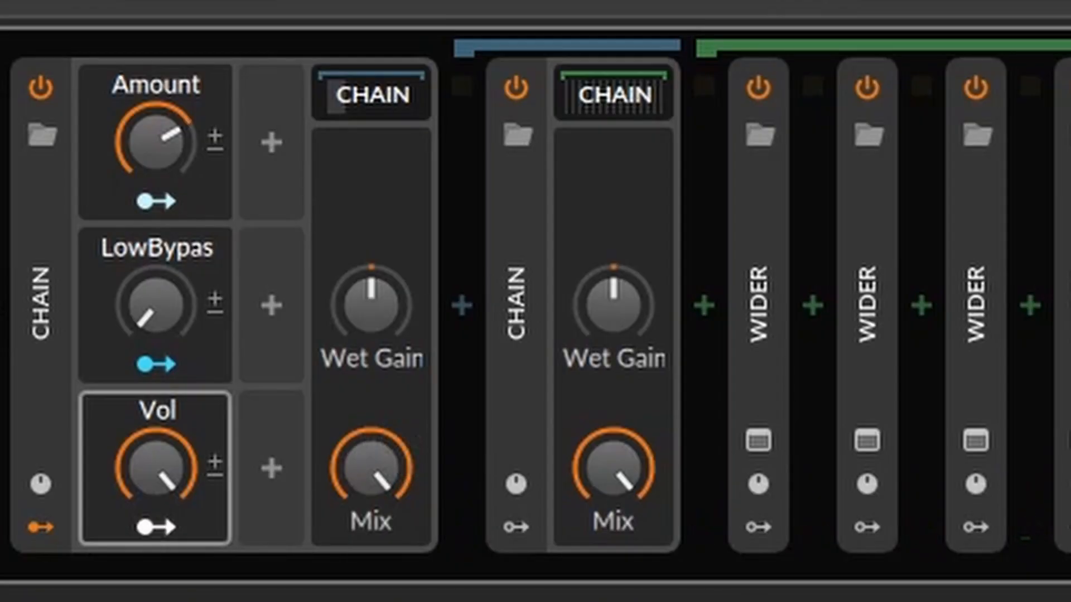
- Collapse and duplicate the nested Chain, then bring the Vol macro to about half and raise Amount during playback
click(537, 299)
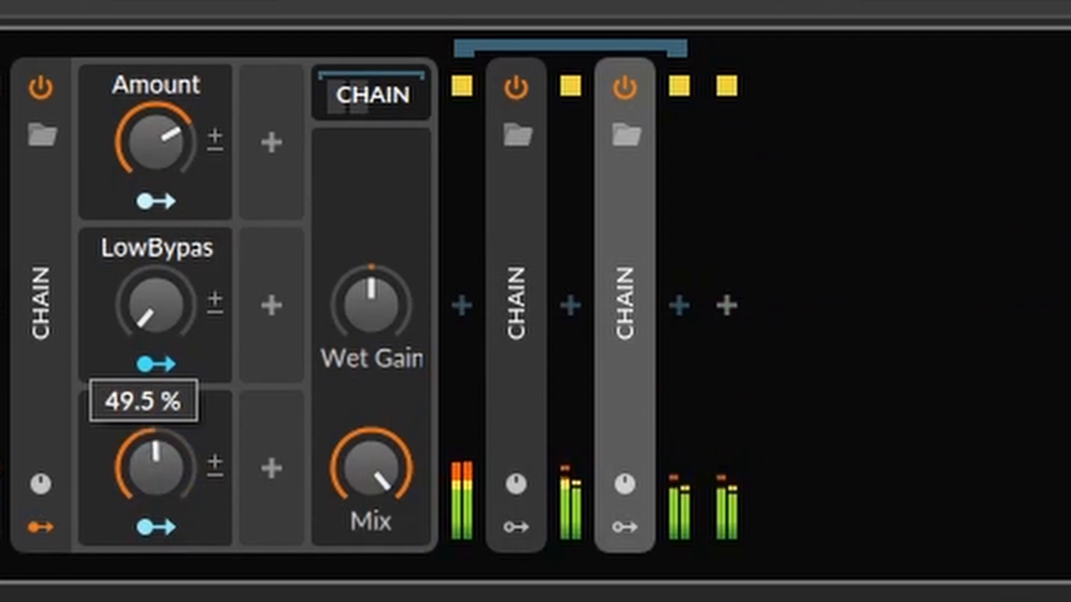
drag(157, 469, 156, 475)
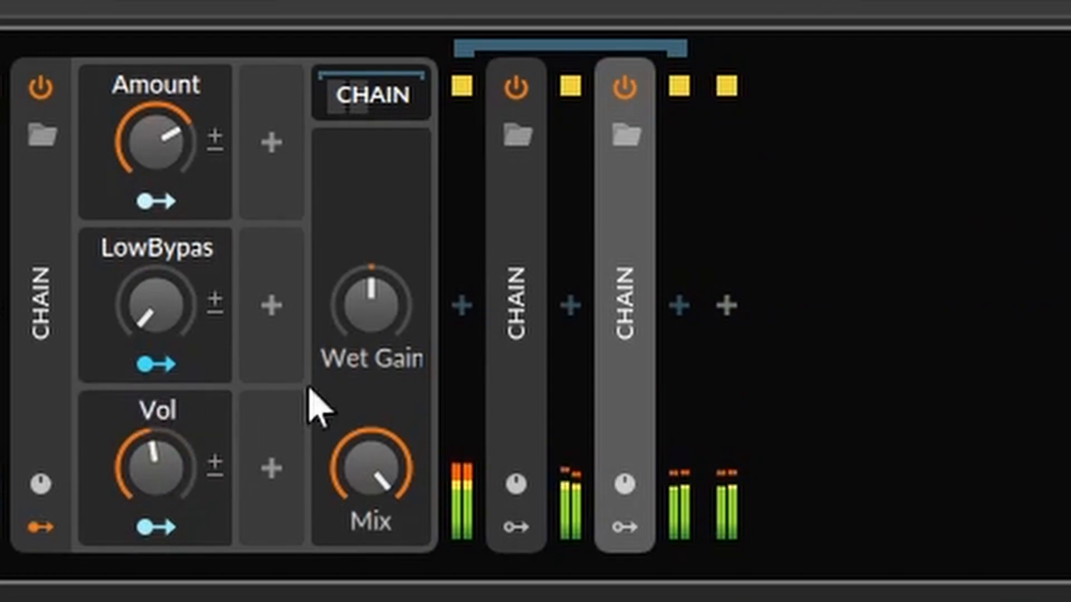
mouse_move(170, 161)
mouse_down()
mouse_move(170, 173)
mouse_move(170, 152)
mouse_up()
drag(156, 207, 162, 301)
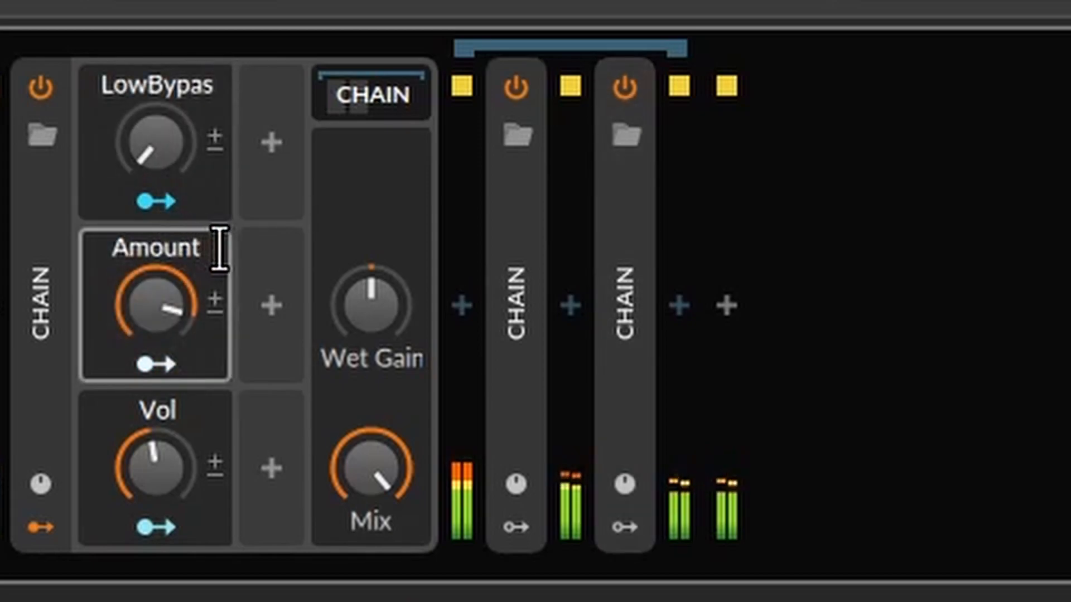
drag(96, 269, 96, 177)
click(96, 172)
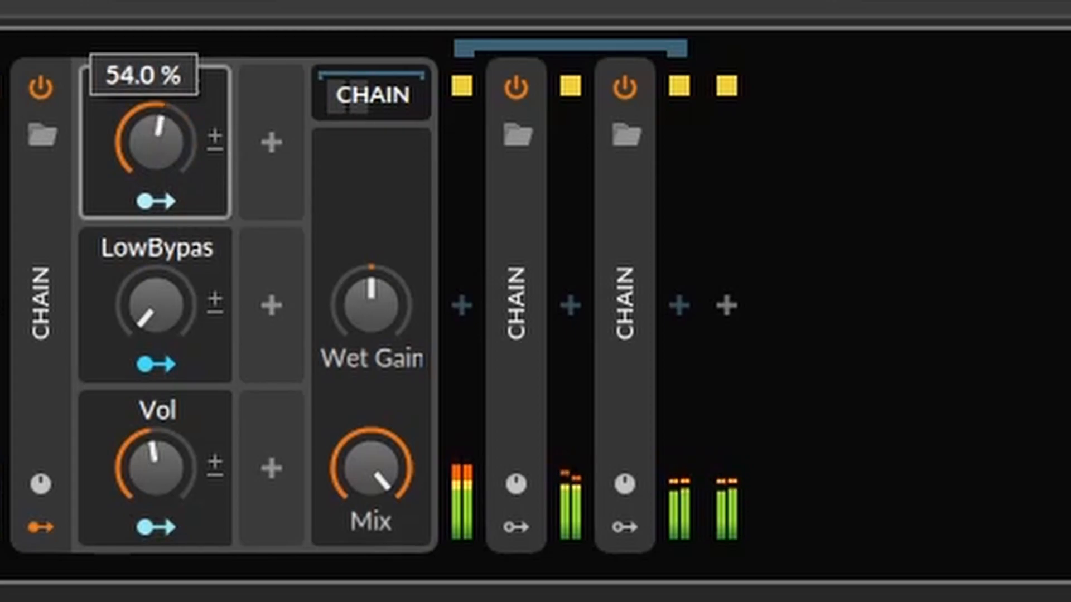
- Audition the two nested Chains while sweeping the Amount macro between about 15% and 76.5%
drag(156, 137, 156, 161)
drag(230, 451, 229, 453)
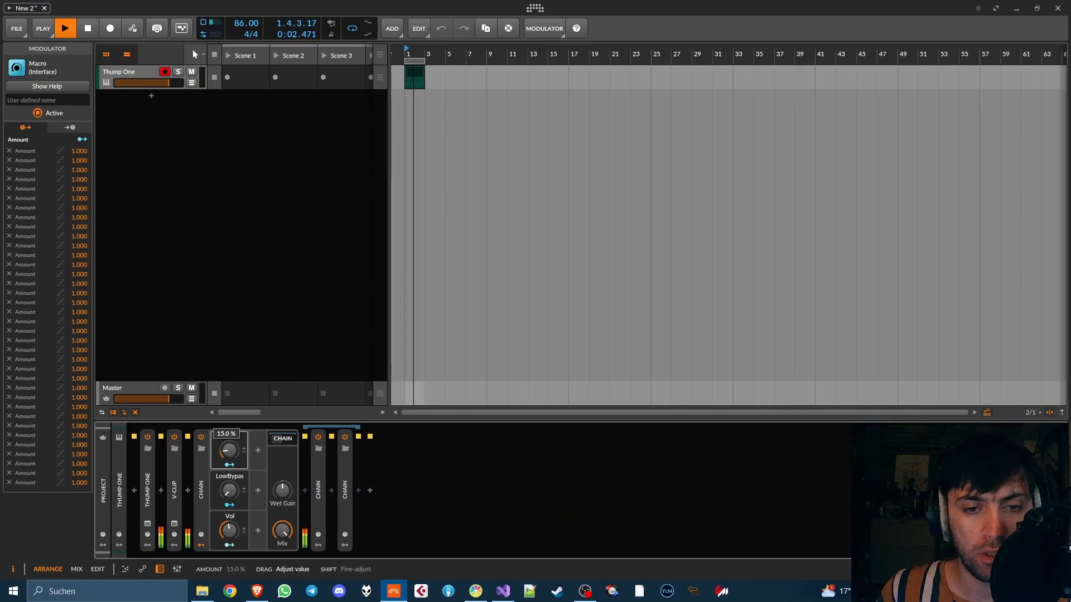
drag(230, 453, 232, 415)
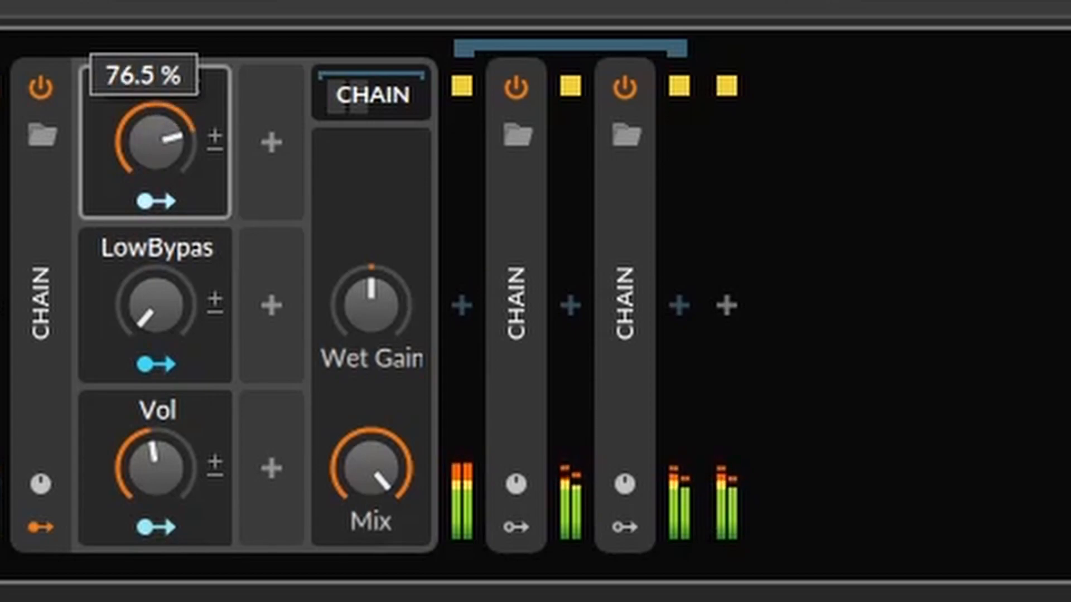
drag(214, 200, 215, 197)
- Duplicate the nested Chain to make three and audition them with the Amount macro up to about 81.5%
key(ctrl+d)
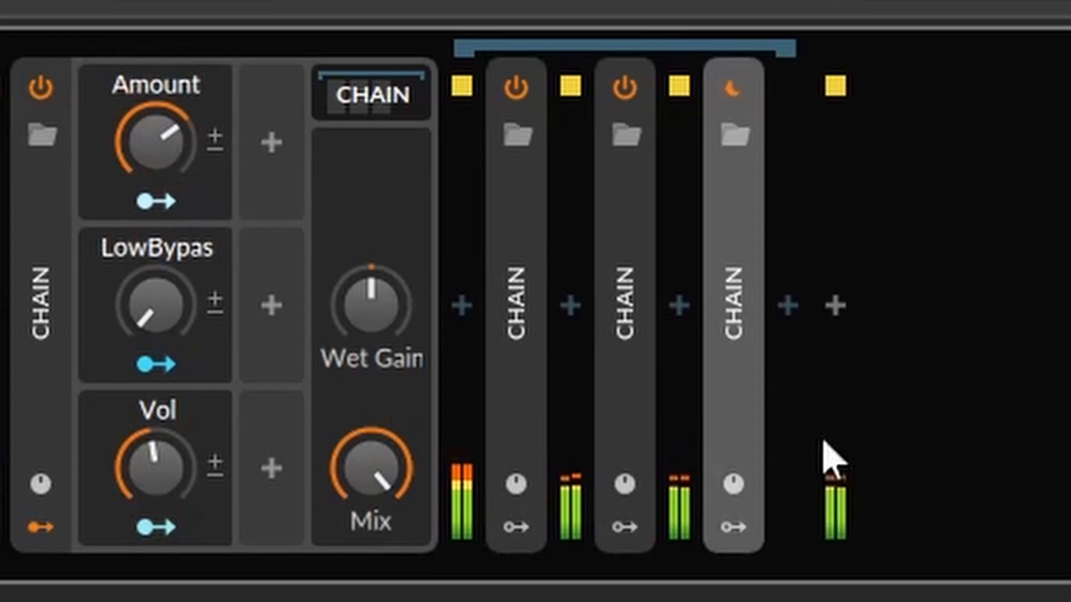
drag(167, 131, 167, 123)
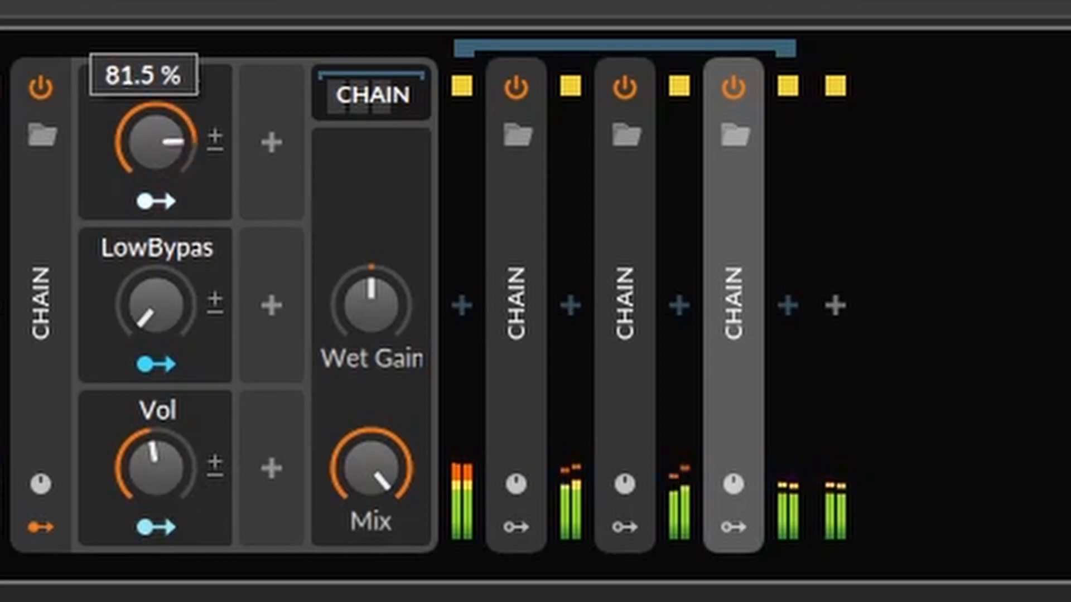
mouse_move(167, 123)
mouse_down()
mouse_move(167, 140)
mouse_move(167, 125)
mouse_up()
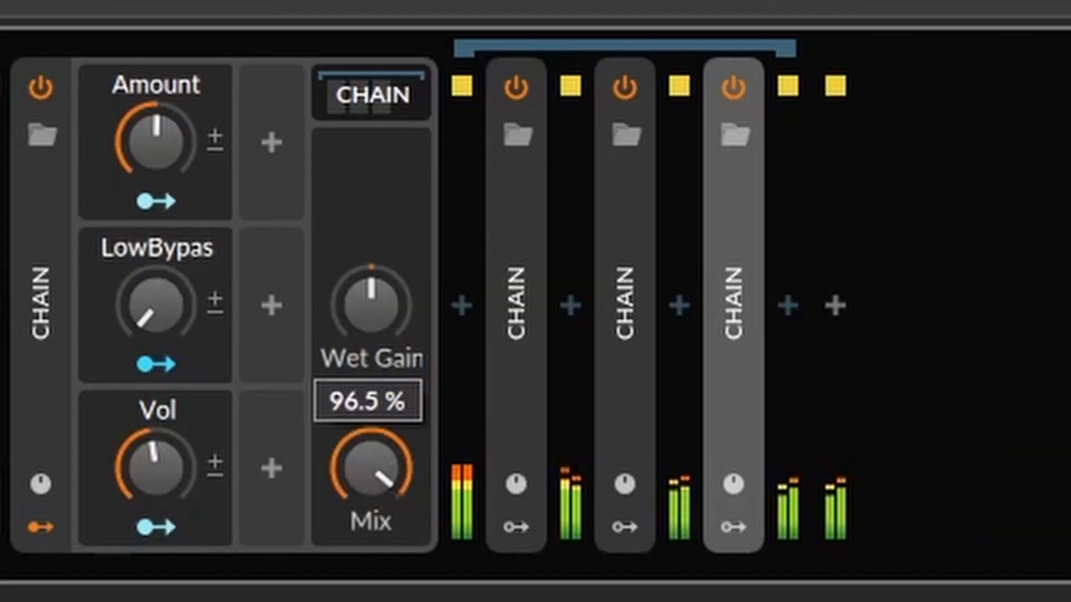
- Lower the outer Chain's Mix to about half and raise the Vol macro to compare the blended sound
drag(371, 469, 372, 519)
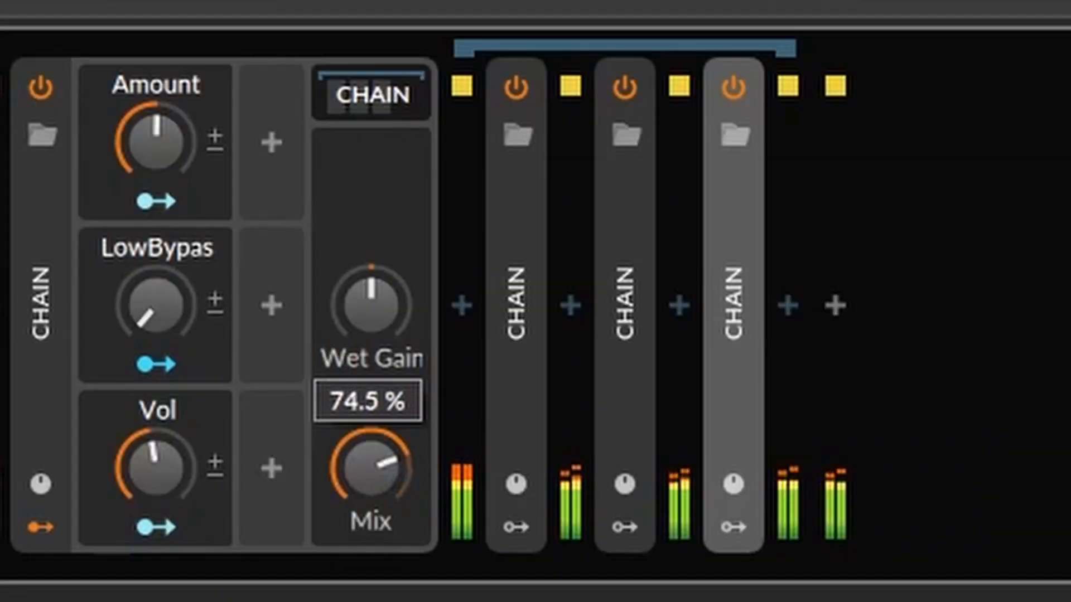
drag(445, 446, 444, 466)
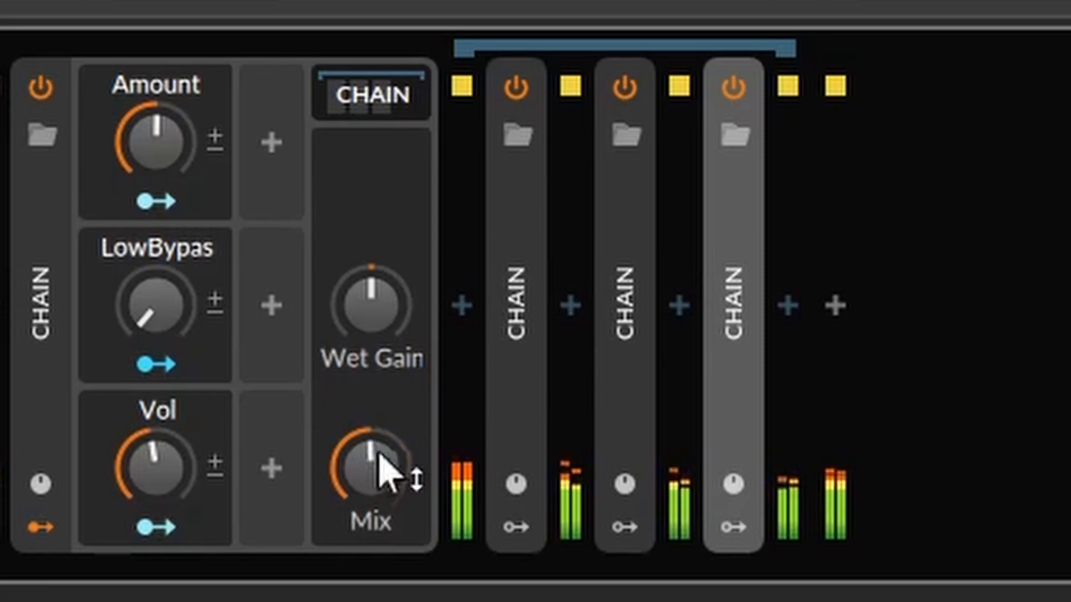
drag(156, 465, 156, 439)
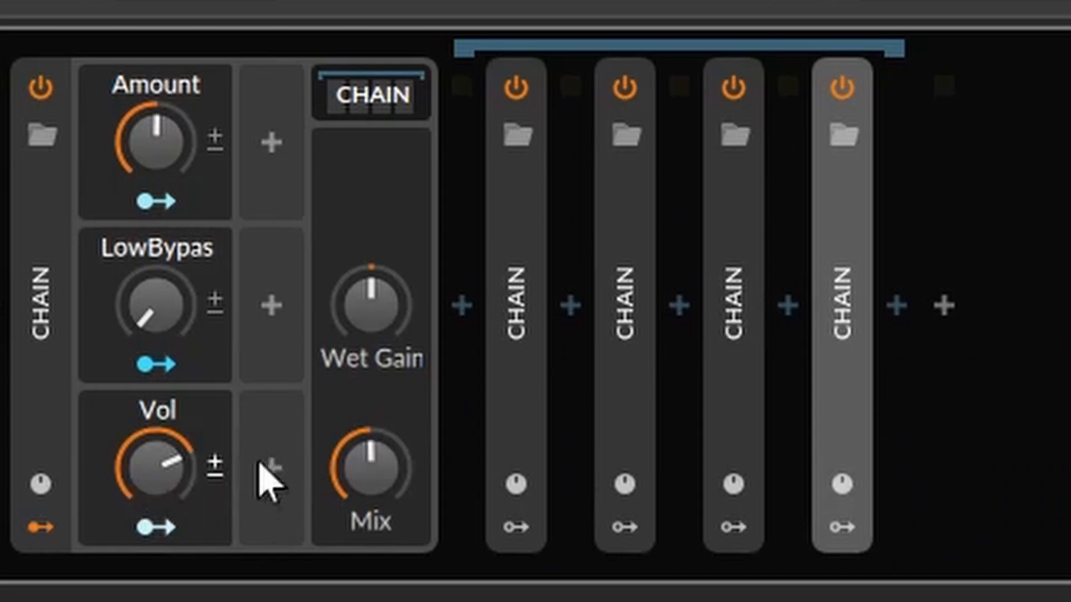
- Restore the outer Chain's Mix to fully wet and bring the Vol macro from zero to about half
drag(387, 472, 391, 453)
drag(204, 470, 204, 519)
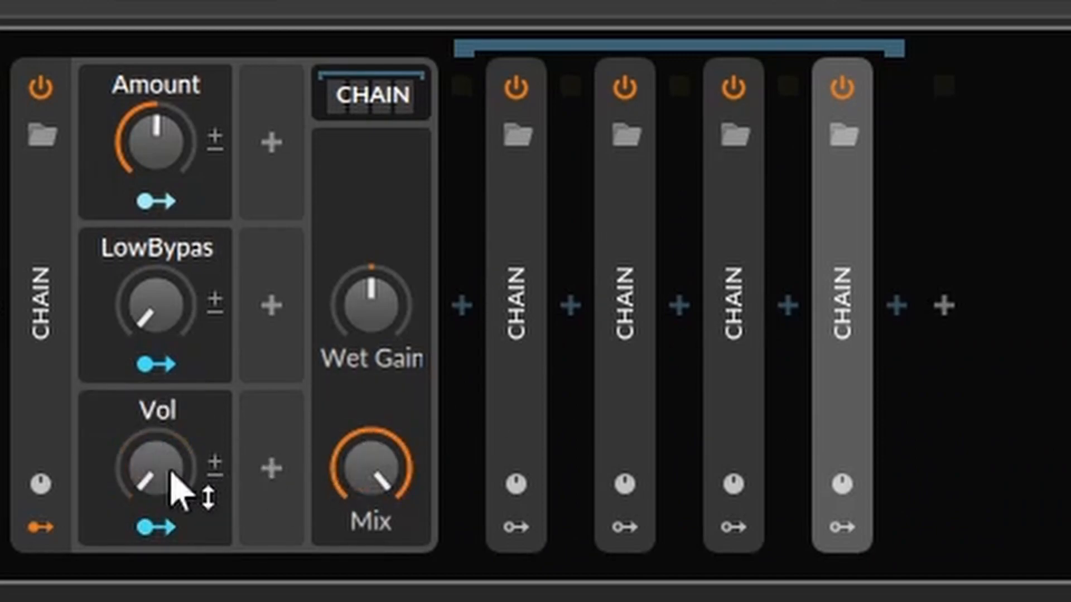
drag(170, 471, 170, 441)
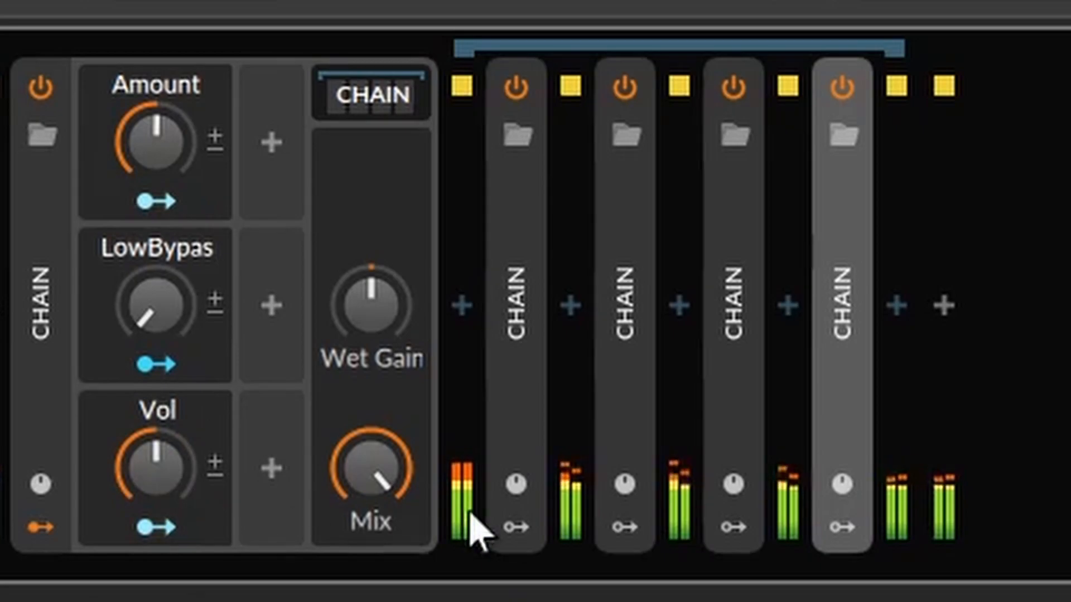
- Lower the outer Chain's Mix to just above half, then raise the Amount and LowBypas macros
drag(385, 471, 385, 480)
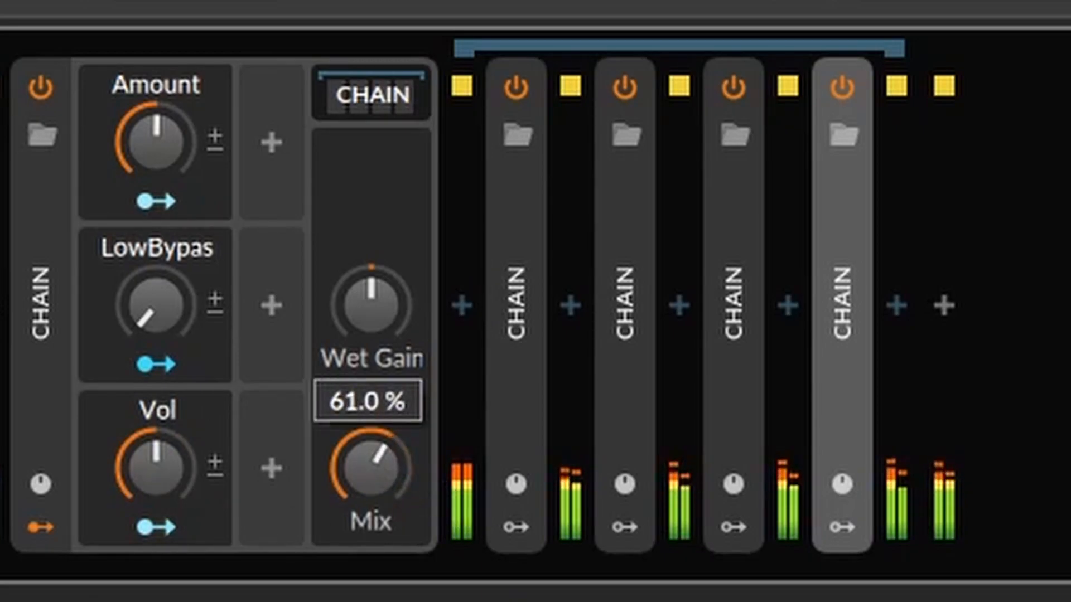
drag(390, 437, 389, 442)
mouse_move(166, 151)
mouse_down()
mouse_move(166, 136)
mouse_move(167, 146)
mouse_up()
drag(156, 304, 156, 285)
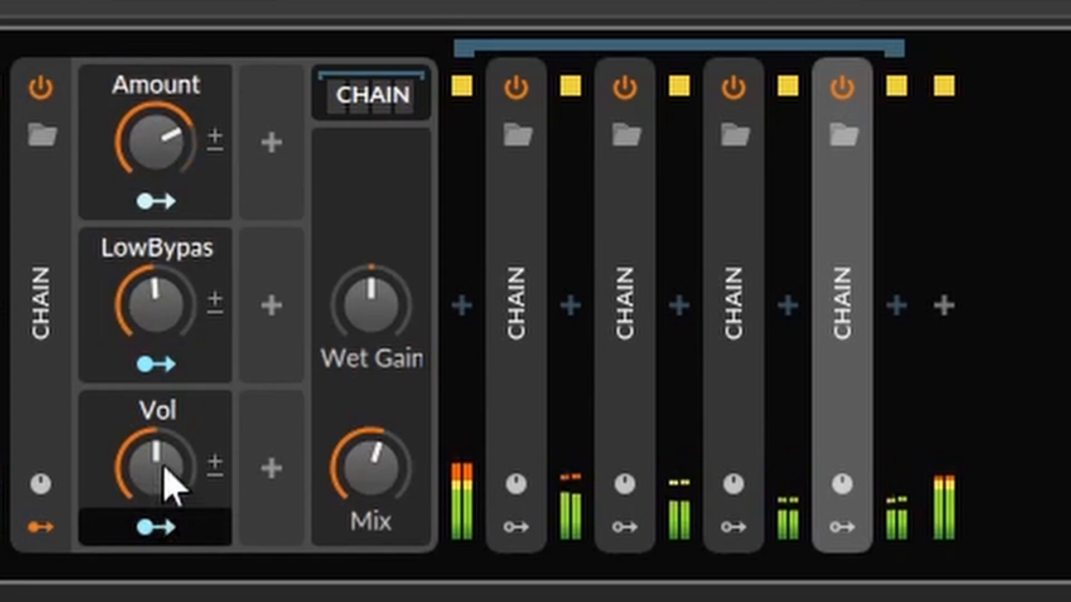
- Raise the Vol macro to maximum while adjusting LowBypas and pushing Amount to about 87%
click(151, 528)
drag(166, 484, 166, 481)
drag(157, 321, 158, 306)
mouse_move(158, 145)
mouse_down()
mouse_move(158, 160)
mouse_move(158, 147)
mouse_up()
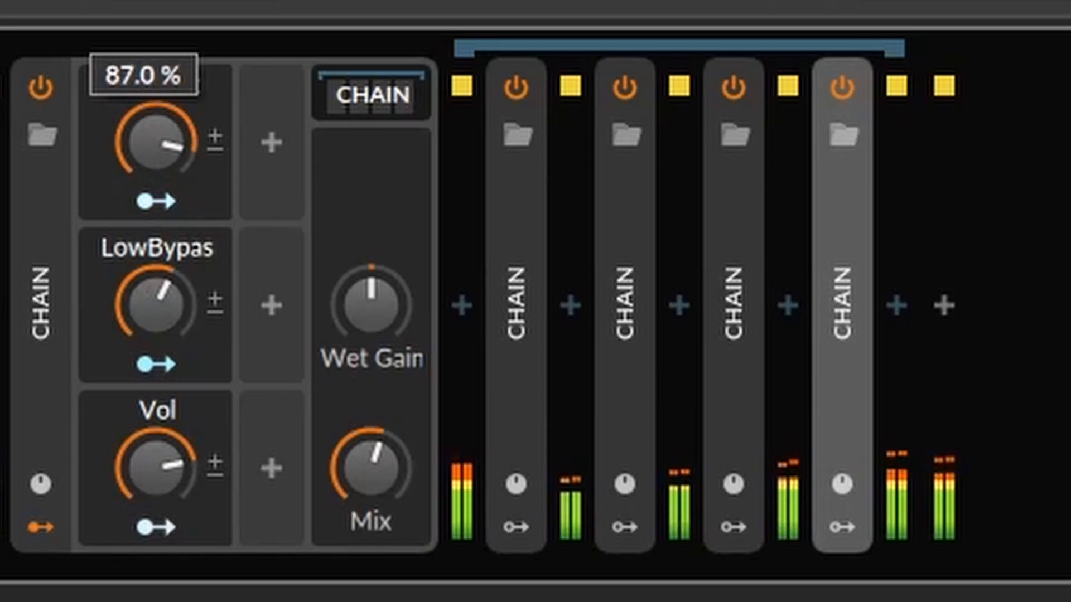
drag(189, 454, 191, 407)
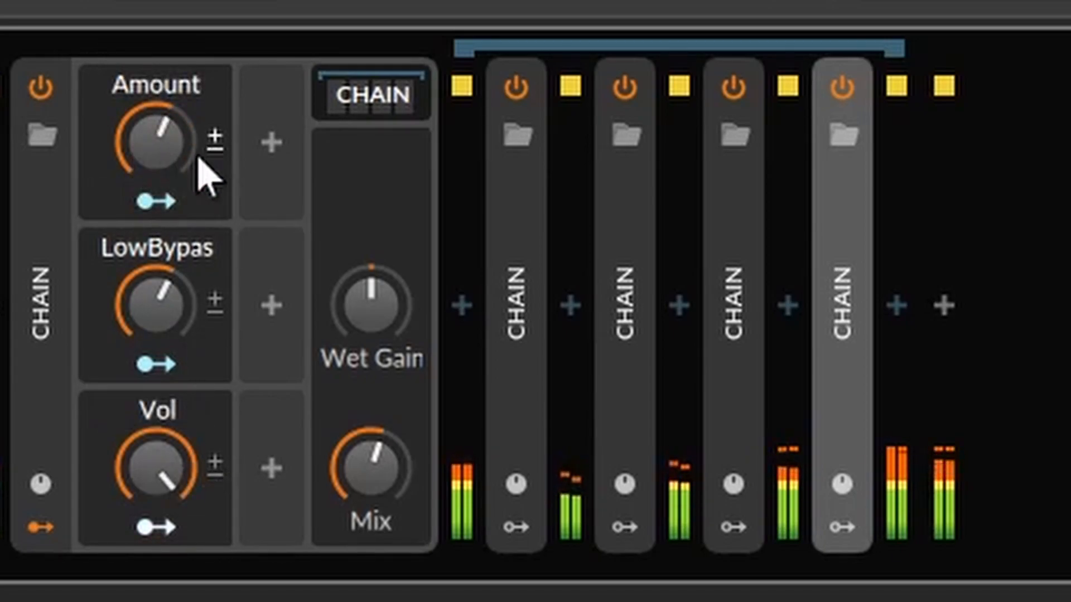
- Reduce the Vol macro slightly and adjust the Amount macro to around 54.5%
drag(157, 143, 156, 147)
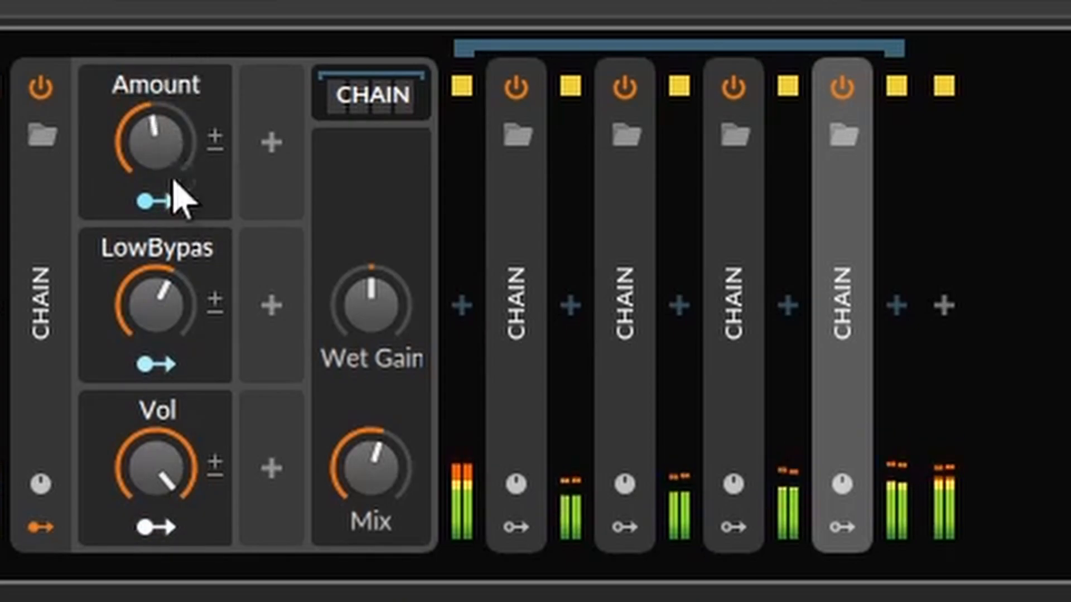
drag(178, 502, 178, 512)
drag(157, 142, 156, 137)
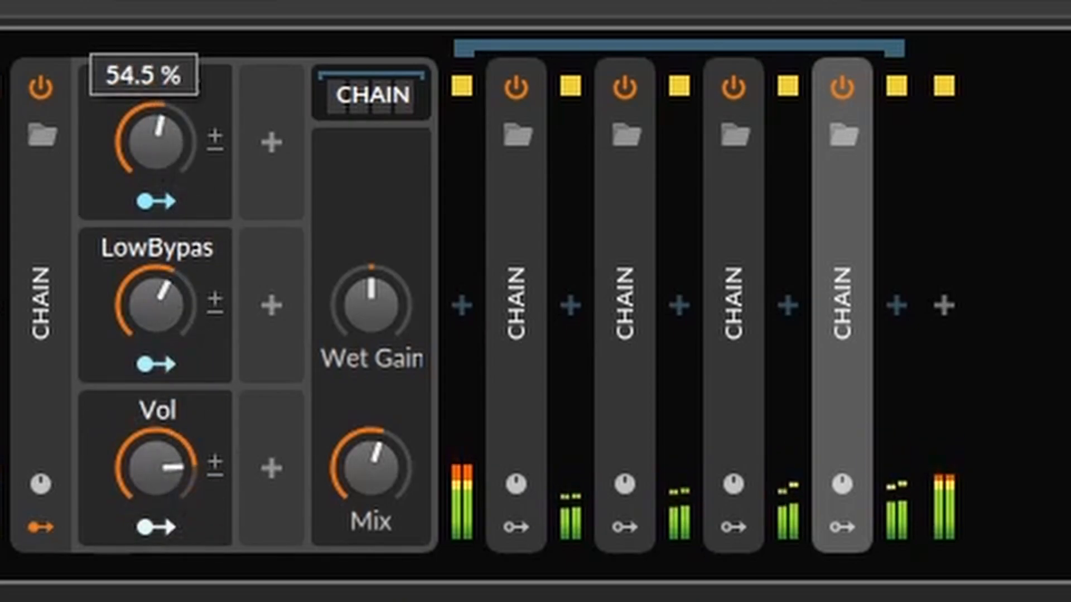
- Sweep the LowBypas macro between about 31.5% and 56% during playback
drag(167, 270, 167, 278)
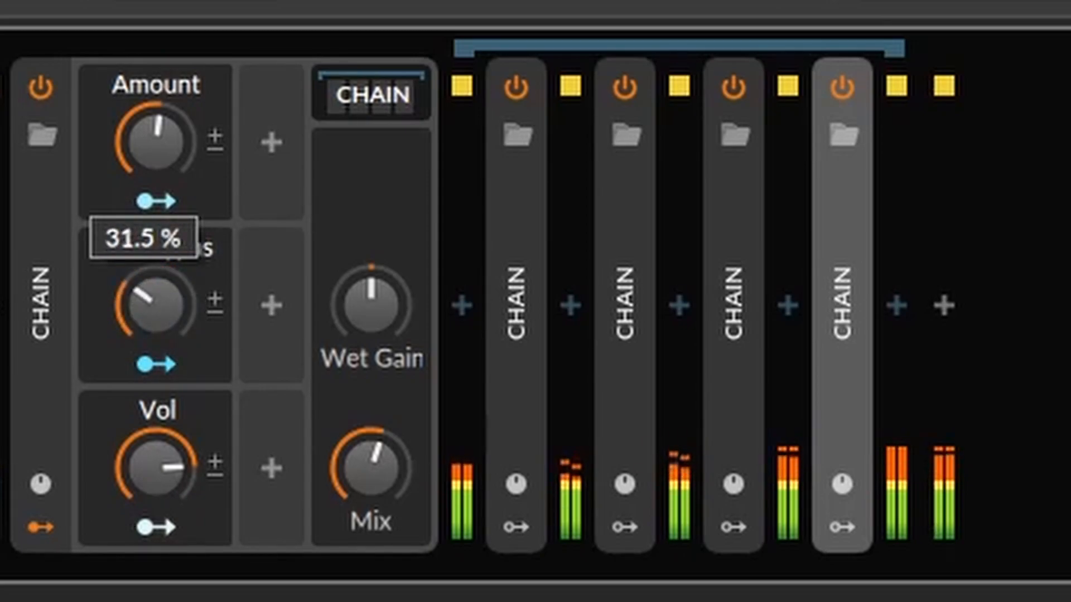
drag(157, 304, 156, 318)
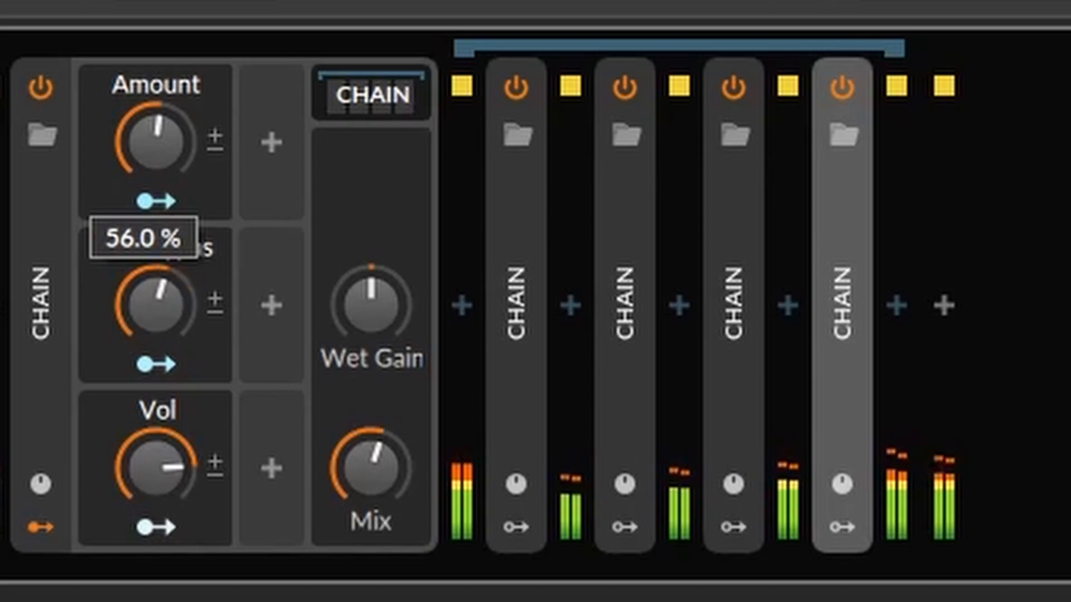
drag(162, 301, 162, 310)
- Reset the outer Chain's Mix to fully wet, lower the Vol macro, and keep varying LowBypas
double_click(351, 455)
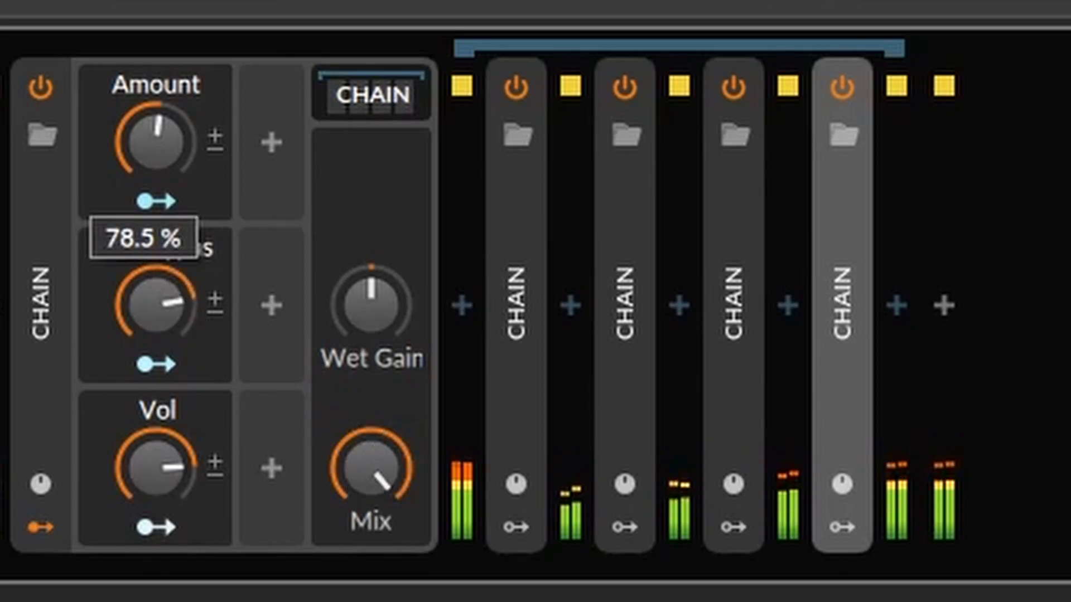
drag(162, 315, 161, 299)
drag(174, 479, 179, 495)
mouse_move(163, 319)
mouse_down()
mouse_move(163, 293)
mouse_move(163, 324)
mouse_up()
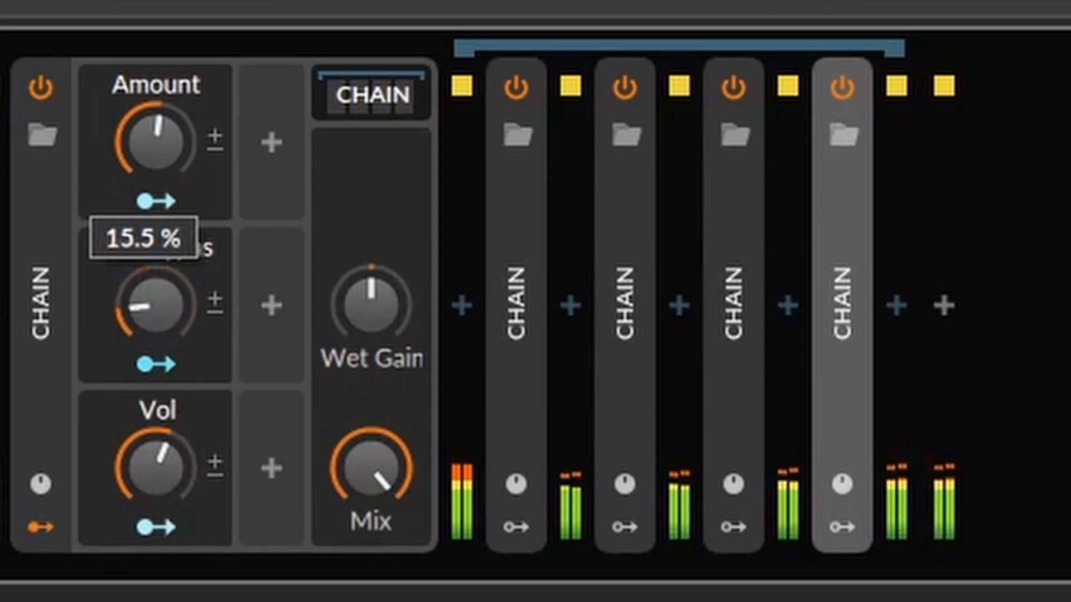
- Audition final changes to the LowBypas and Amount macros, and stop playback
drag(156, 306, 157, 228)
mouse_move(203, 186)
mouse_down()
mouse_move(203, 167)
mouse_move(203, 206)
mouse_move(203, 171)
mouse_up()
mouse_move(175, 316)
mouse_down()
mouse_move(175, 230)
mouse_move(175, 335)
mouse_up()
key(space)
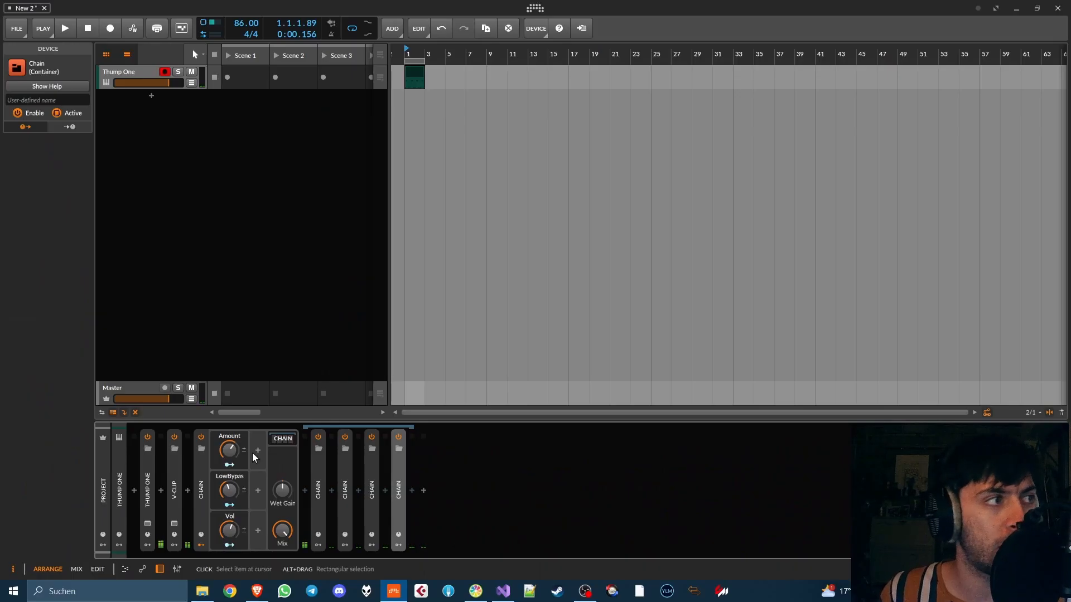